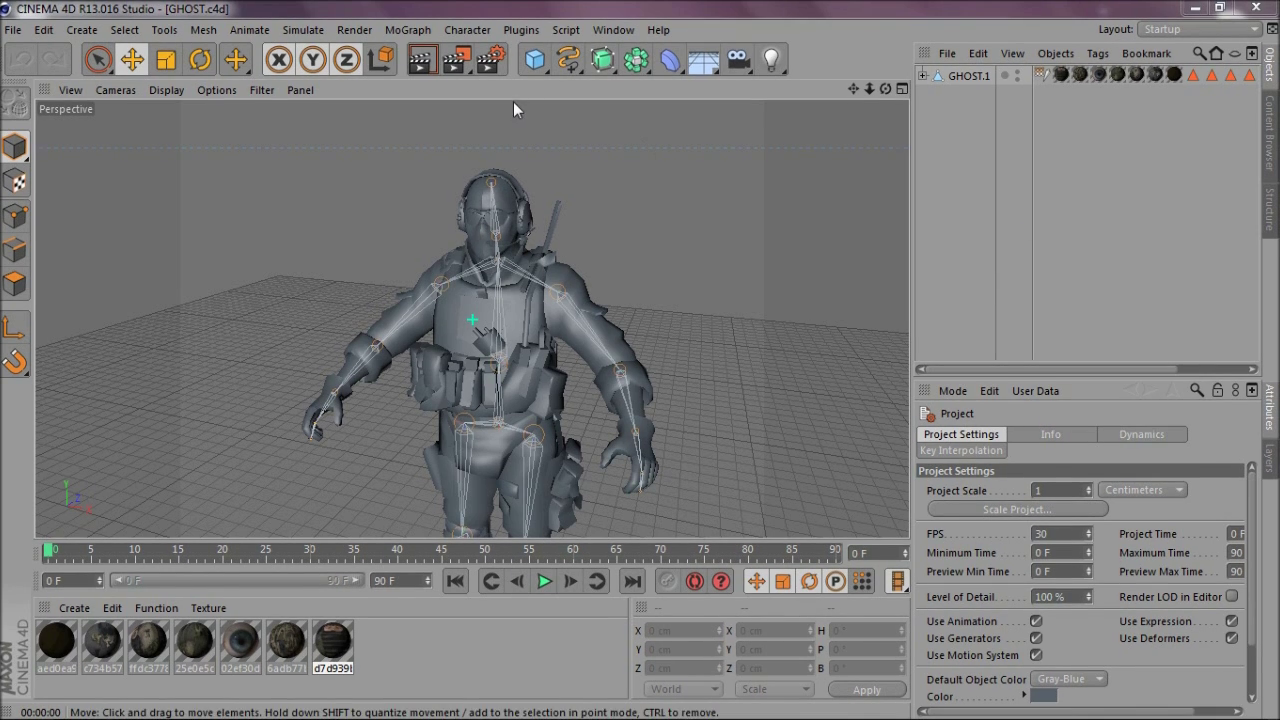
Step: Show the GHOST soldier's textures in the viewport (Ctrl+R) and dismiss the Texture Error warning
{"action": "key", "text": "ctrl+r"}
{"action": "left_click", "coordinate": [586, 10]}
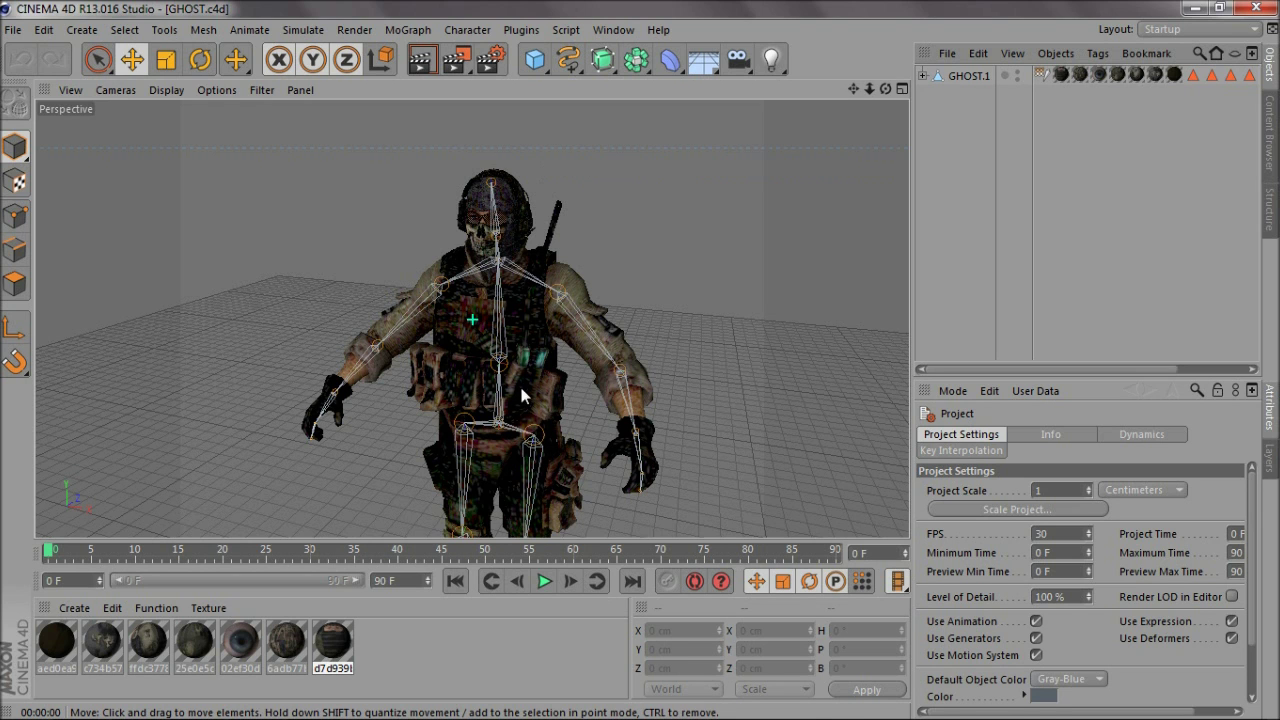
{"action": "left_click", "coordinate": [428, 60]}
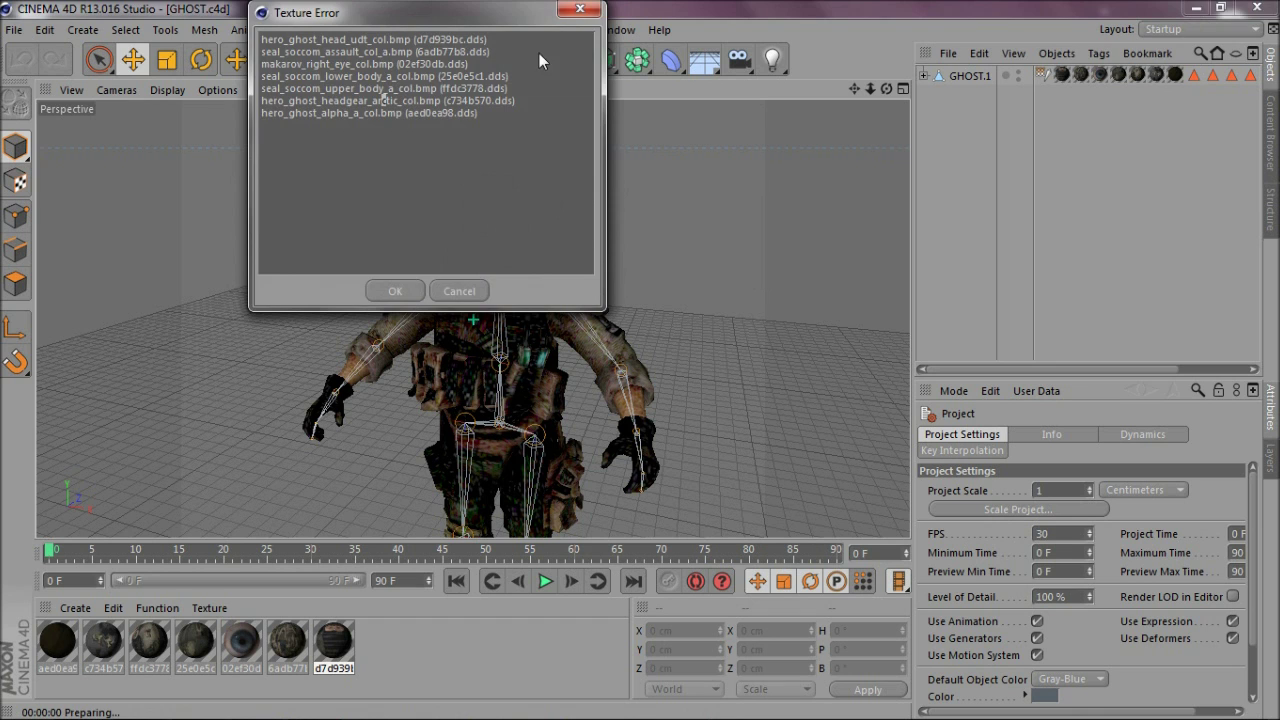
{"action": "left_click", "coordinate": [579, 10]}
{"action": "left_click", "coordinate": [434, 61]}
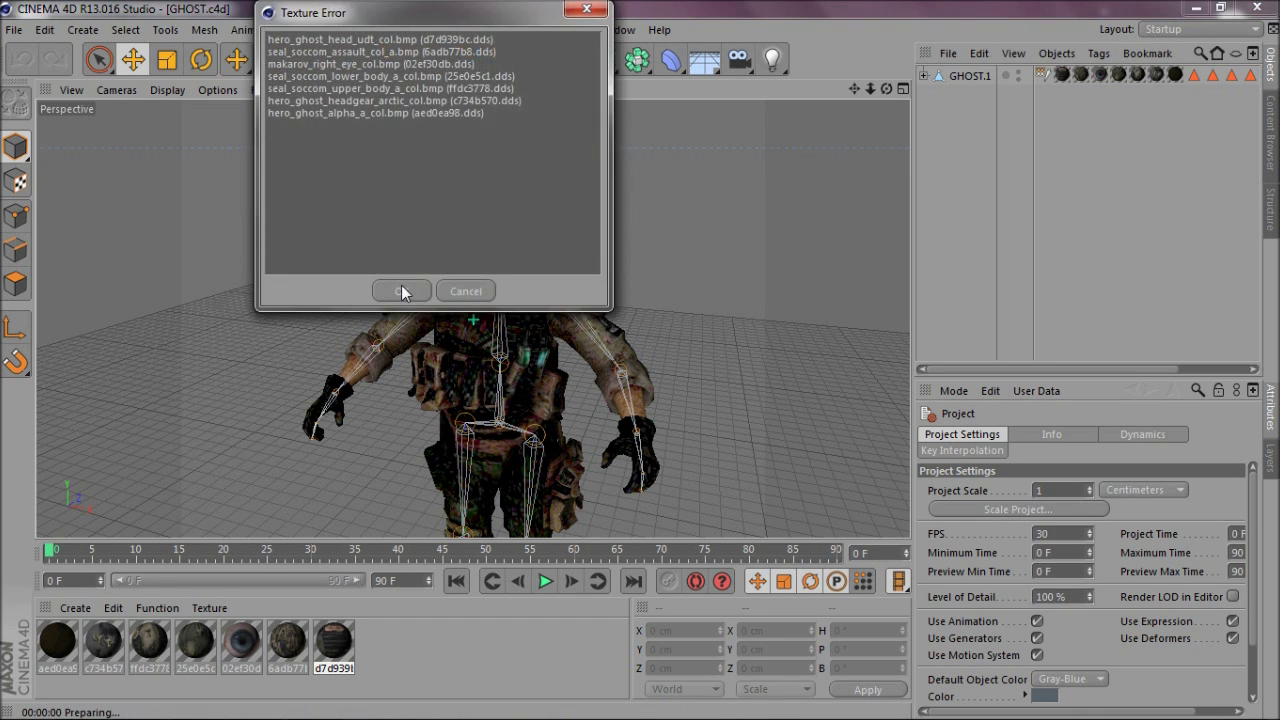
{"action": "left_click", "coordinate": [401, 288]}
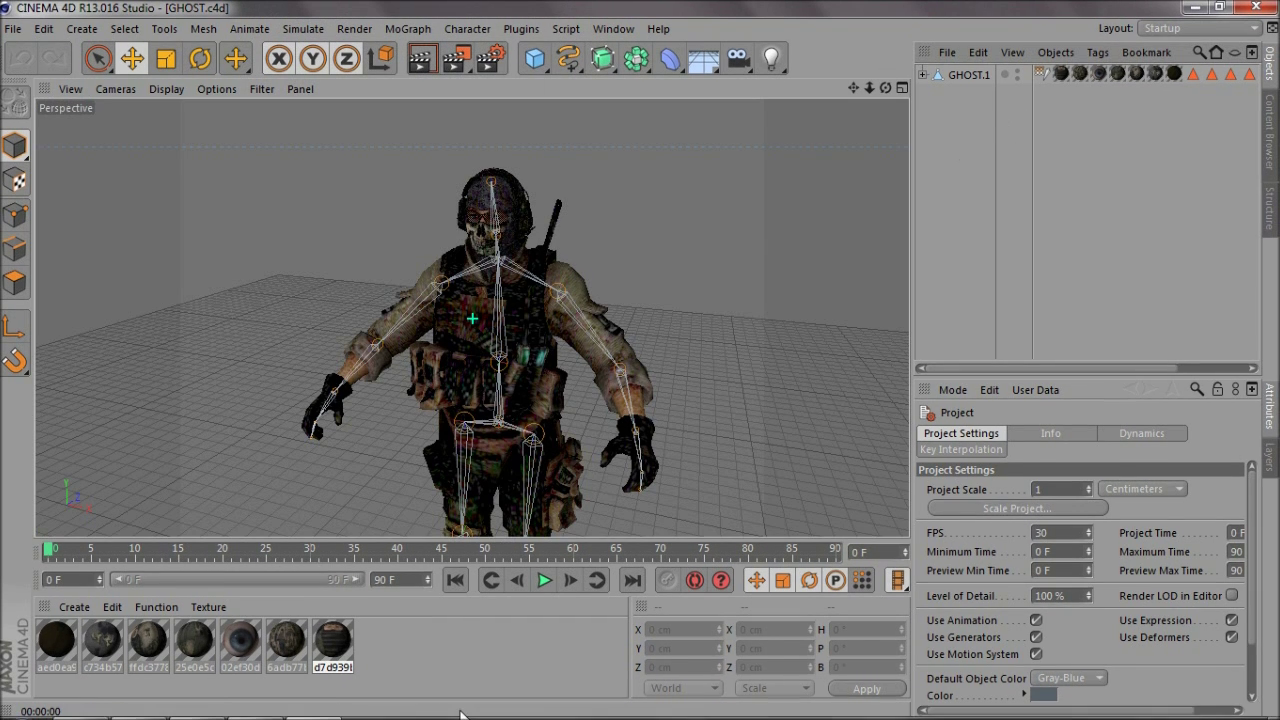
Step: In Explorer, open Documents > Faex Editing > Editing Extra Materials > 3d models > Ghost > tex, then return to Cinema 4D
{"action": "key", "text": "alt+Tab"}
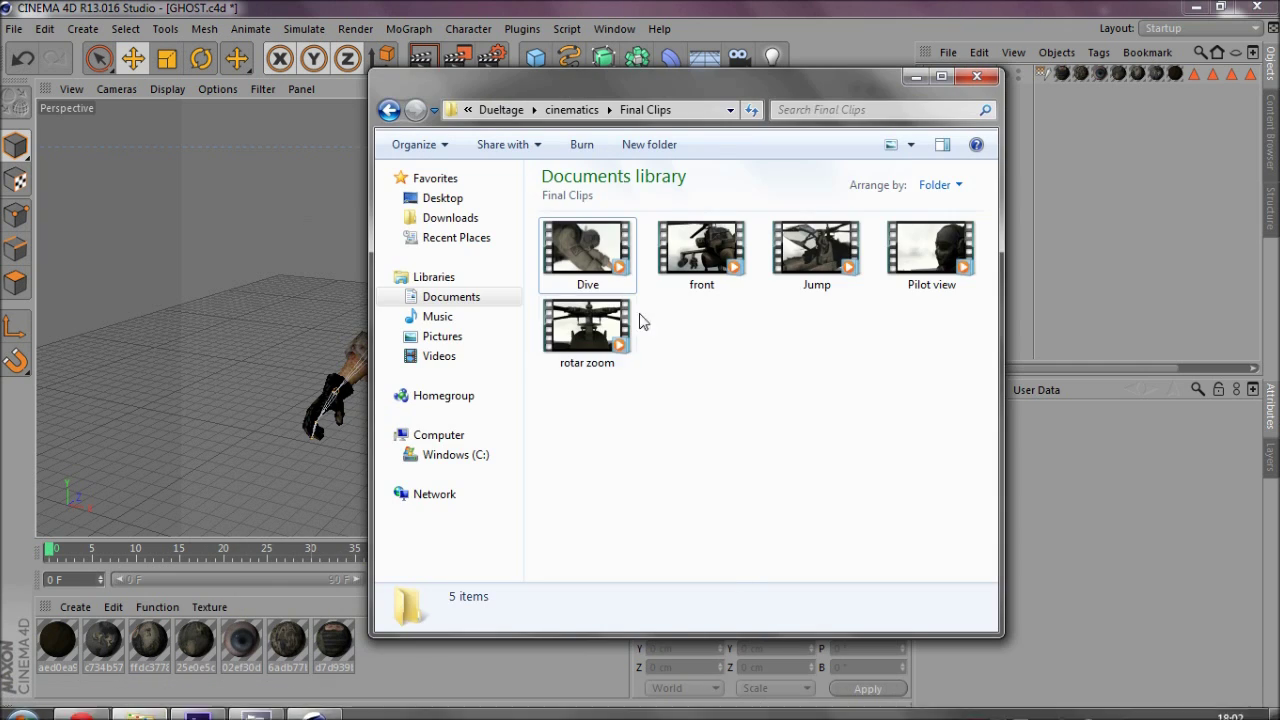
{"action": "left_click", "coordinate": [450, 296]}
{"action": "left_click", "coordinate": [688, 424]}
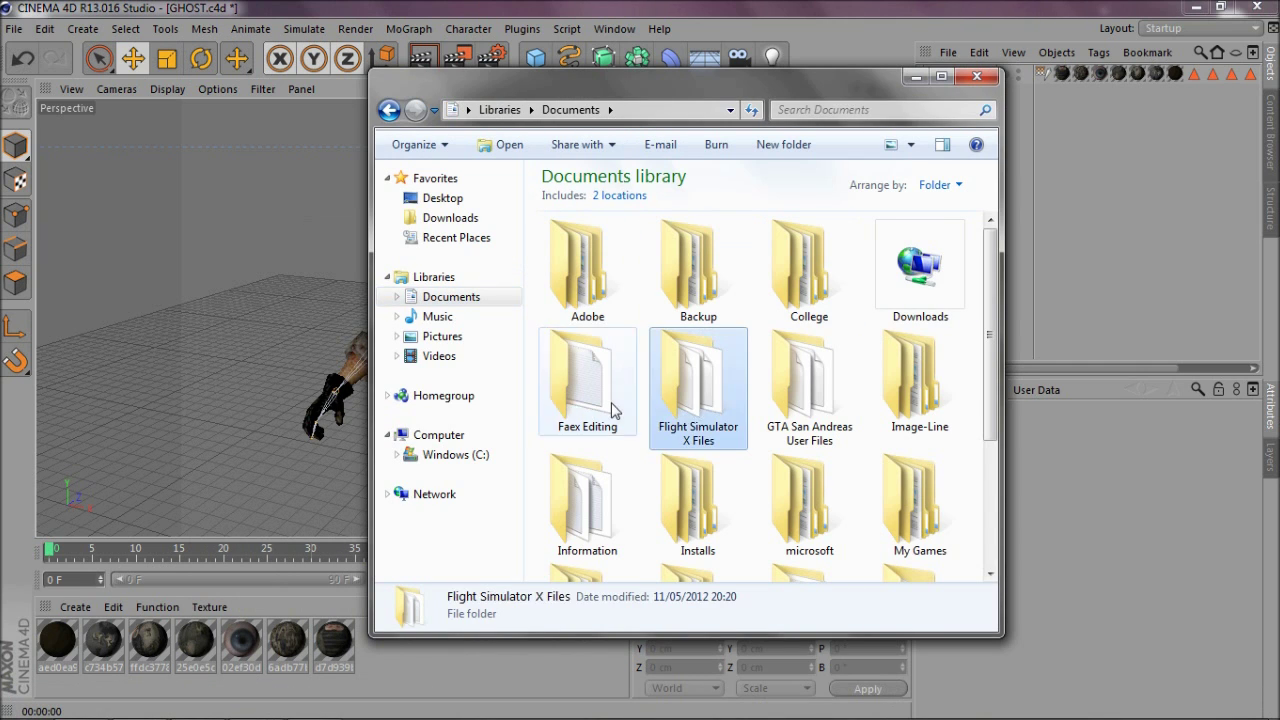
{"action": "double_click", "coordinate": [588, 385]}
{"action": "double_click", "coordinate": [900, 285]}
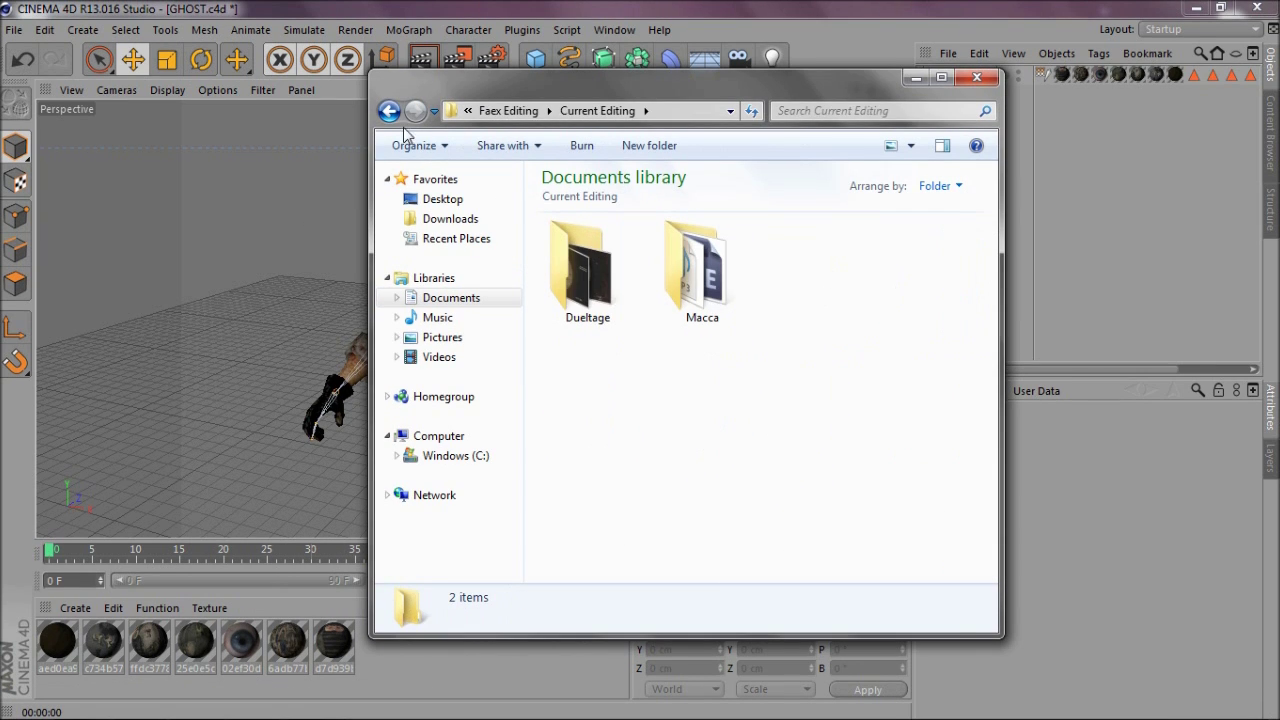
{"action": "left_click", "coordinate": [389, 110]}
{"action": "double_click", "coordinate": [698, 395]}
{"action": "double_click", "coordinate": [737, 286]}
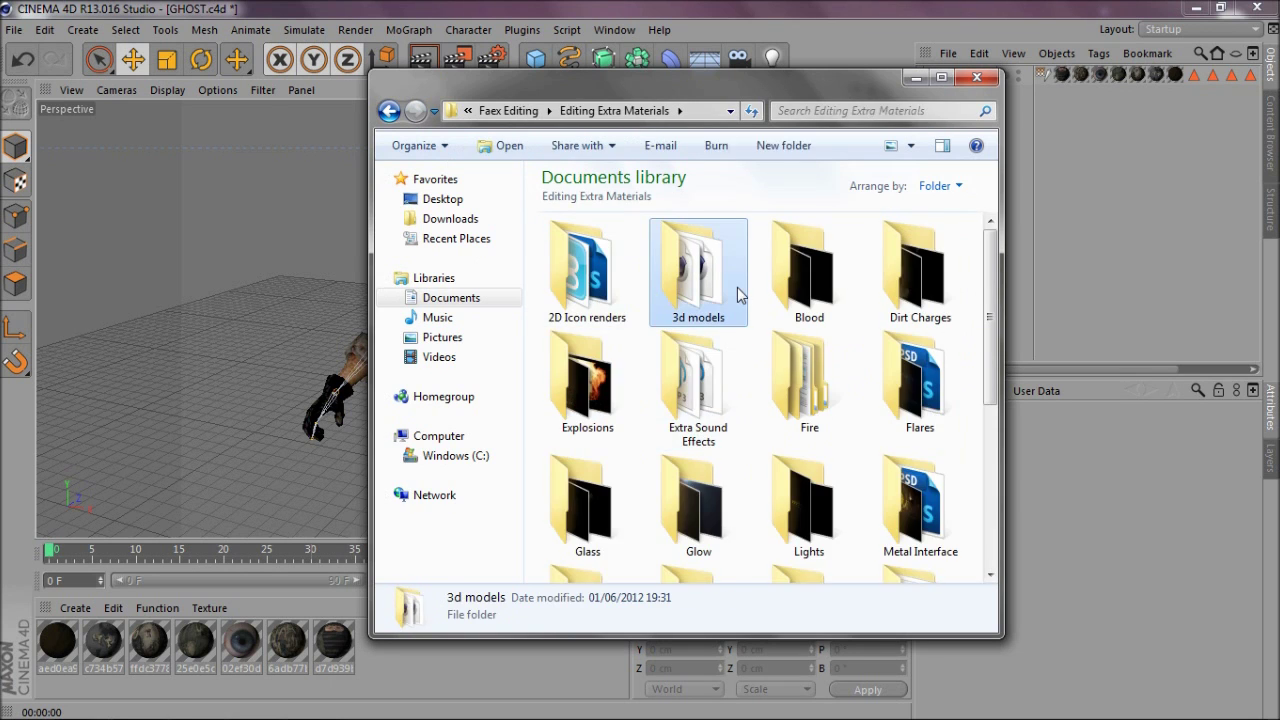
{"action": "double_click", "coordinate": [618, 410]}
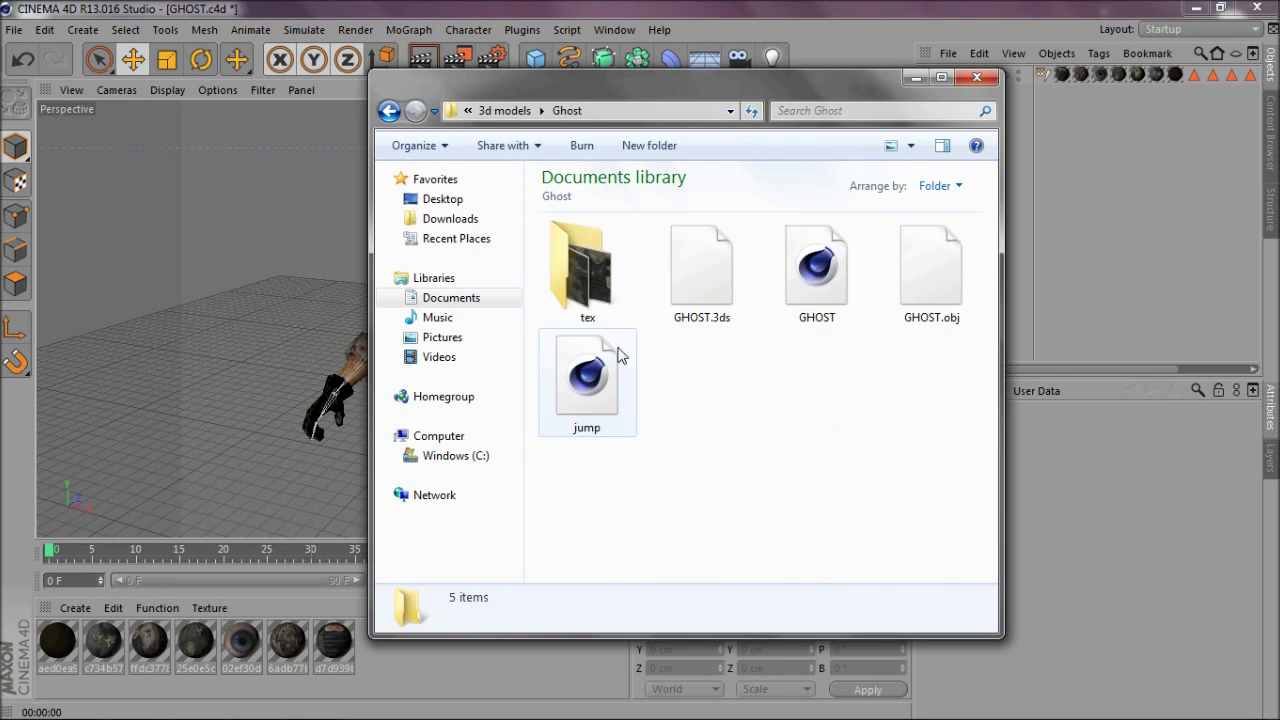
{"action": "double_click", "coordinate": [585, 270]}
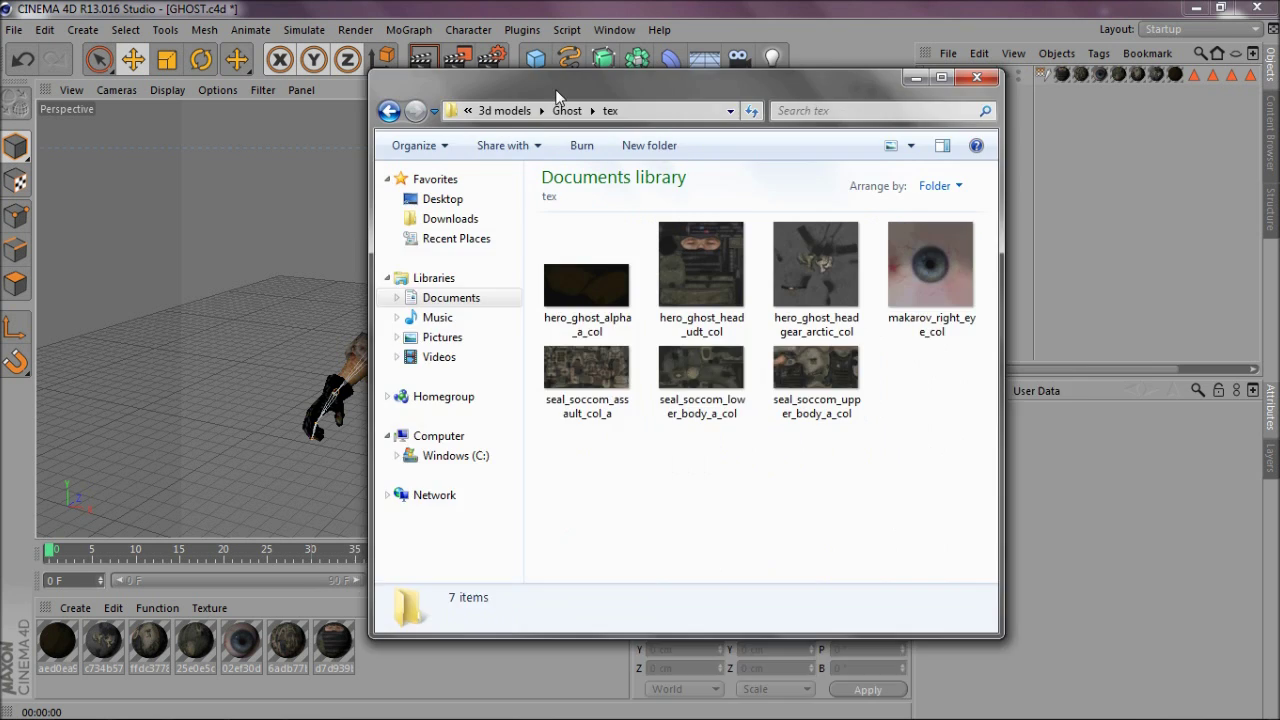
{"action": "left_click_drag", "start_coordinate": [570, 78], "coordinate": [705, 140]}
{"action": "left_click", "coordinate": [668, 10]}
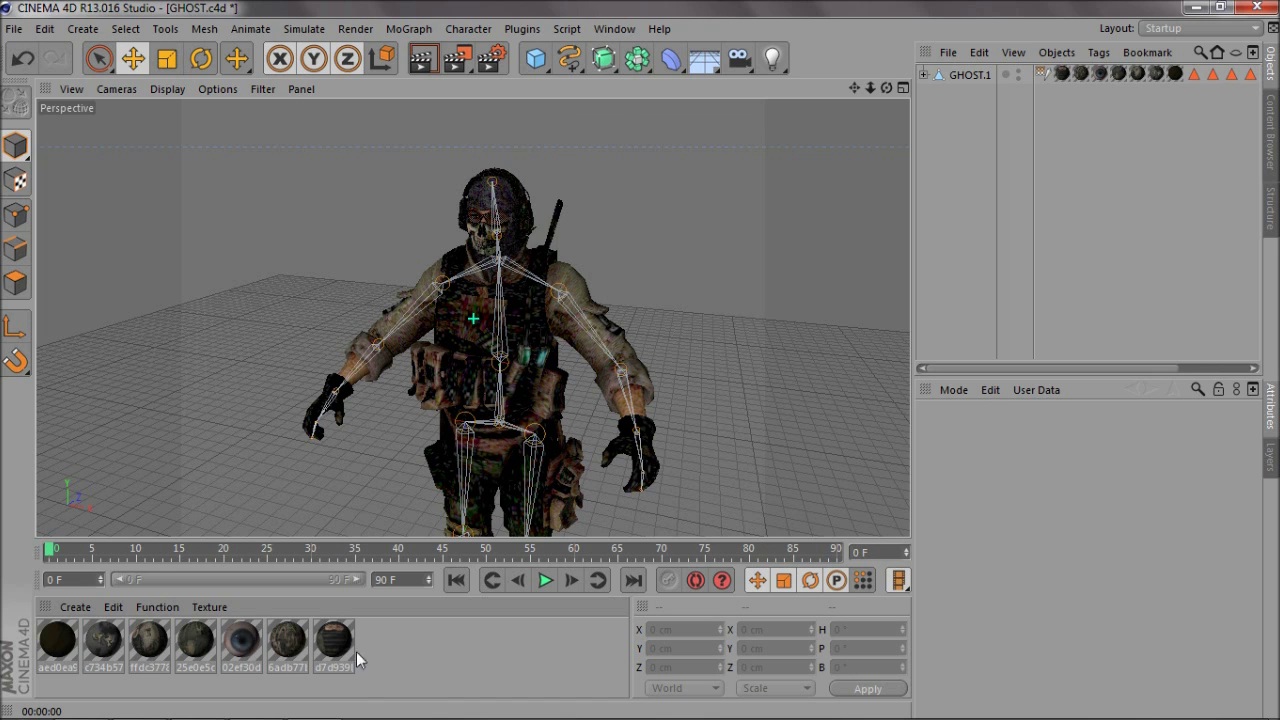
Step: Relink the eye material 02ef30db.dds's colour texture to makarov_right_eye_col
{"action": "left_click", "coordinate": [257, 642]}
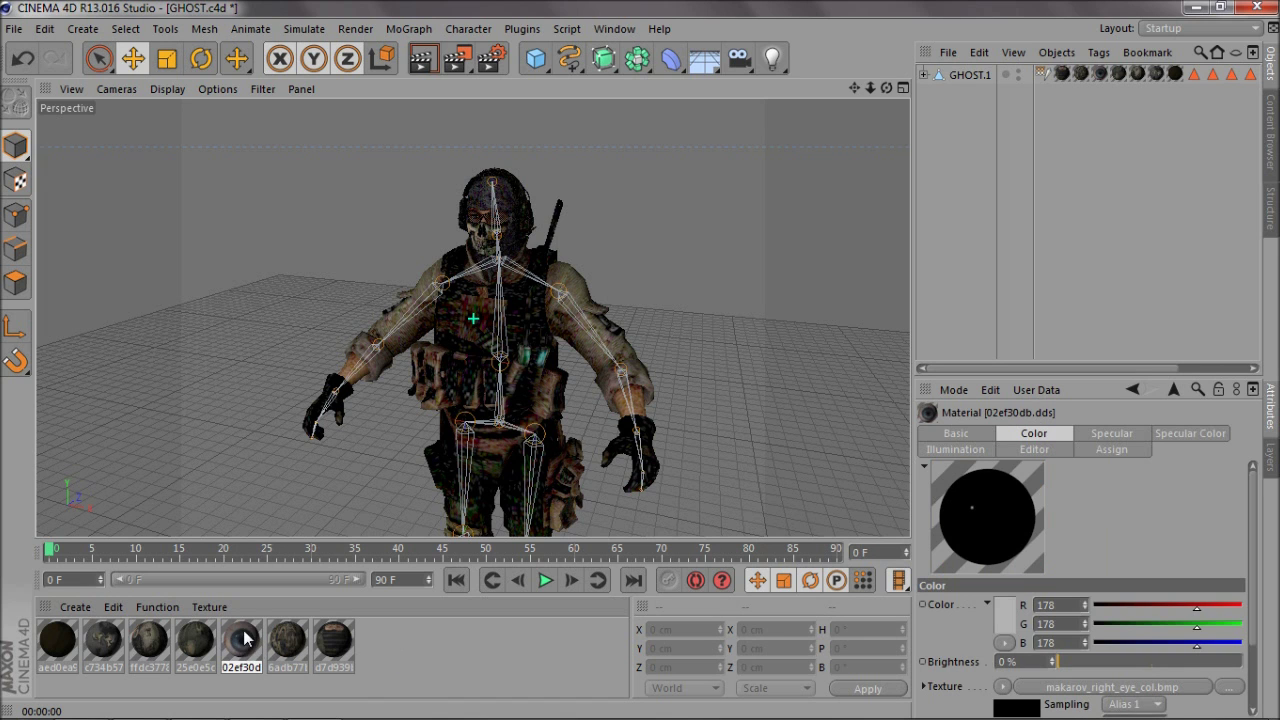
{"action": "double_click", "coordinate": [243, 645]}
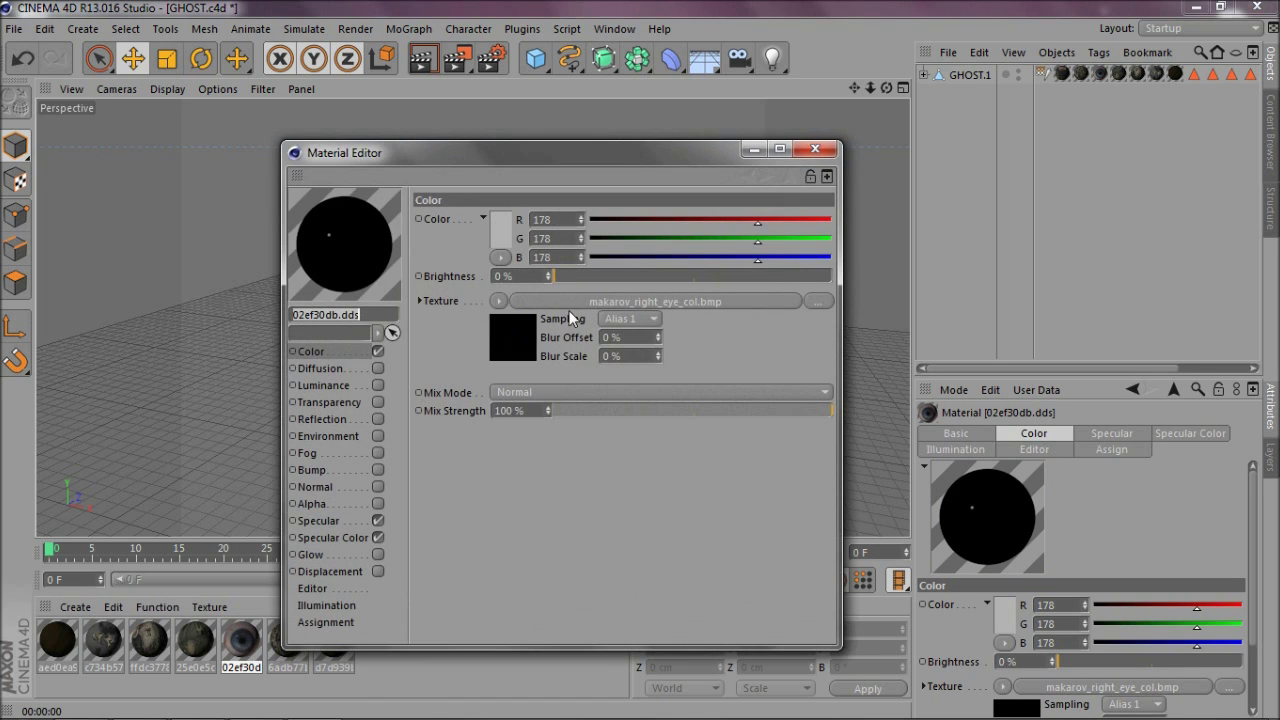
{"action": "left_click", "coordinate": [505, 301]}
{"action": "left_click", "coordinate": [522, 237]}
{"action": "double_click", "coordinate": [845, 335]}
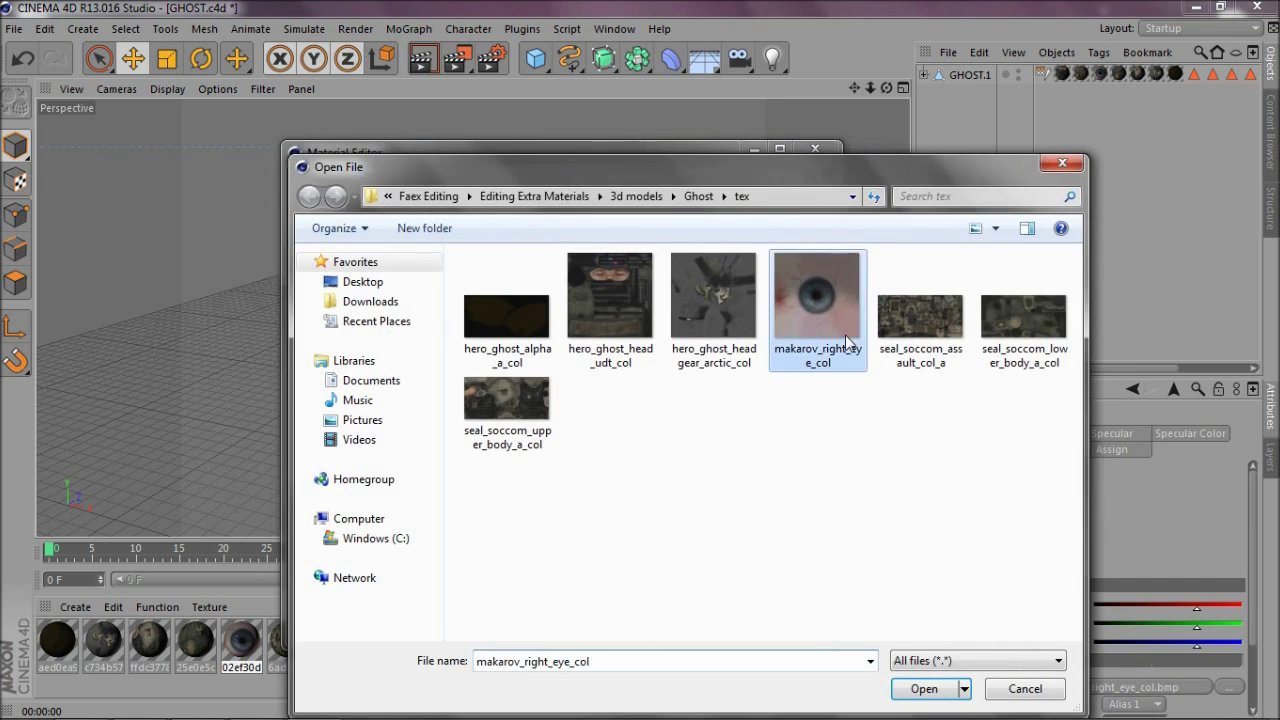
{"action": "left_click", "coordinate": [750, 429]}
Step: Close the Material Editor and test-render, confirming the remaining missing-textures warning
{"action": "left_click", "coordinate": [815, 148]}
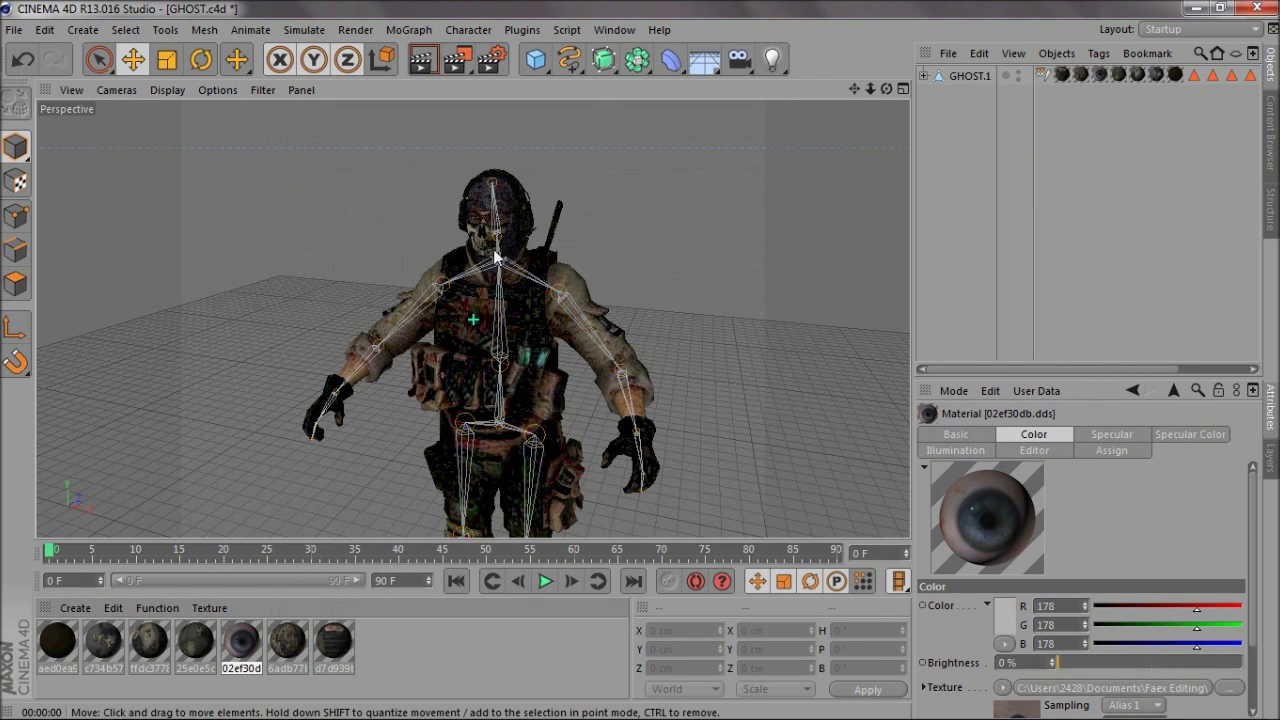
{"action": "scroll", "coordinate": [497, 205], "scroll_direction": "up", "scroll_amount": 5}
{"action": "left_click", "coordinate": [421, 59]}
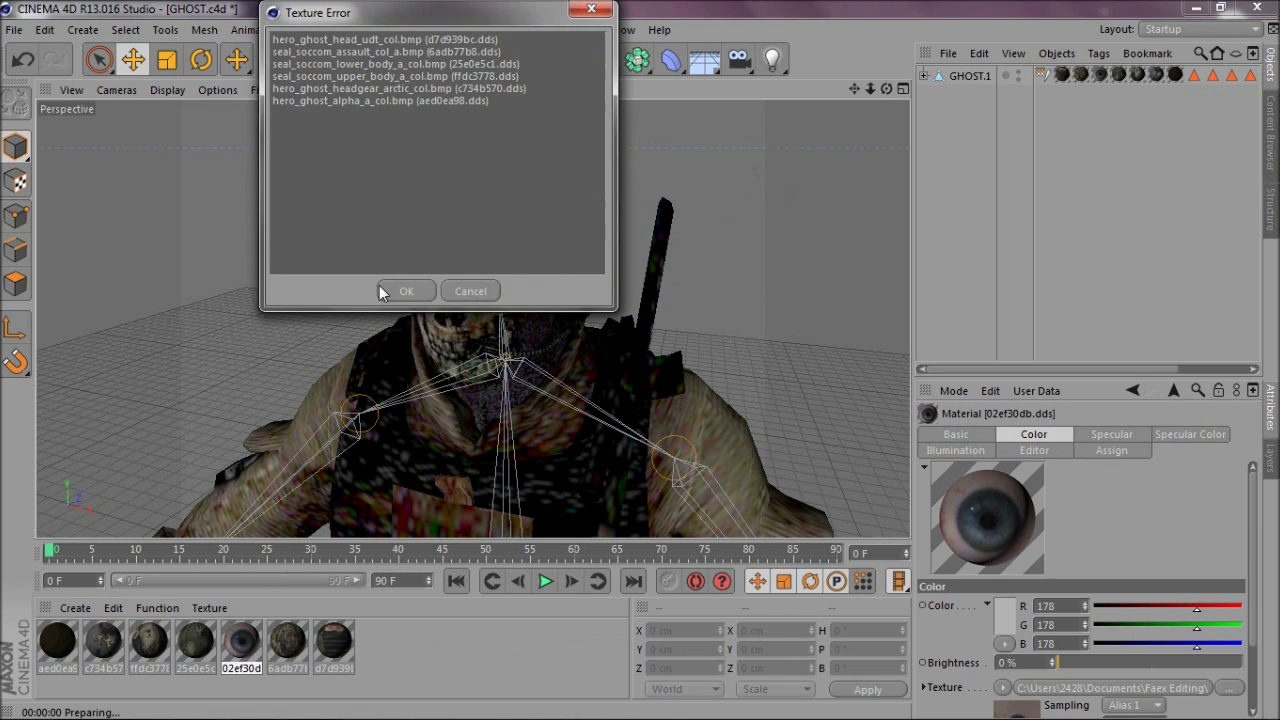
{"action": "left_click", "coordinate": [392, 290]}
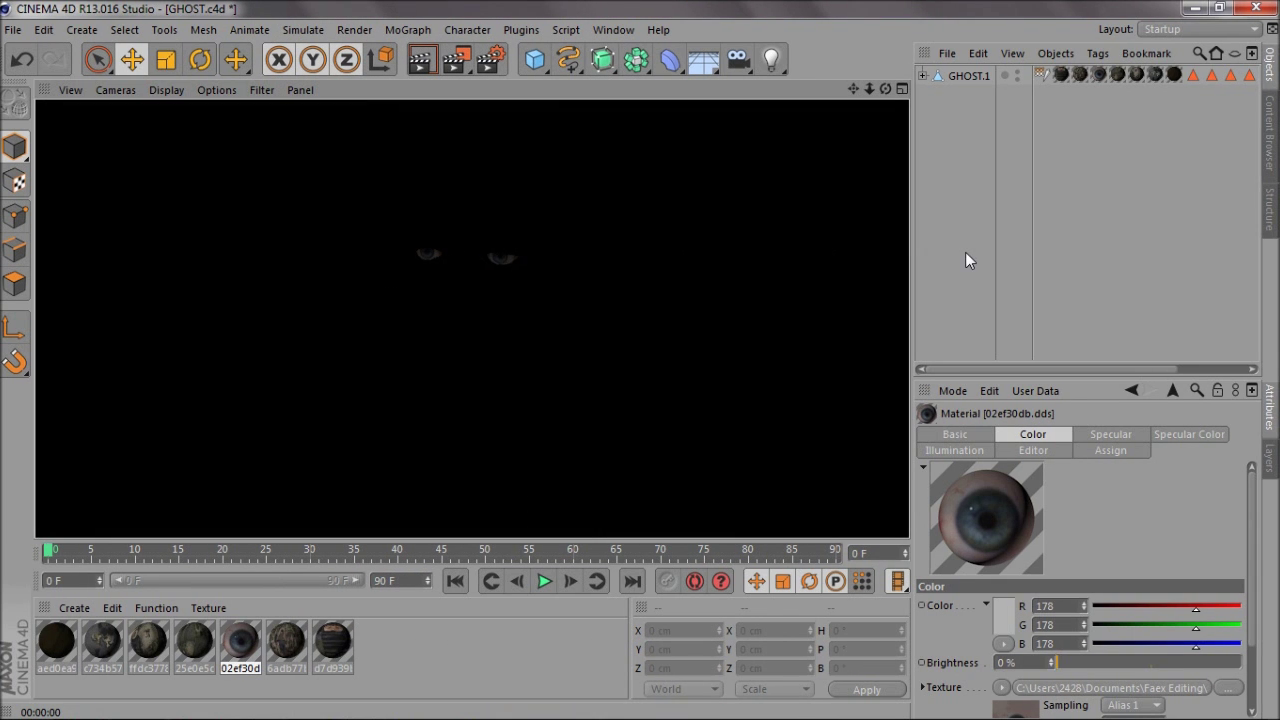
{"action": "scroll", "coordinate": [493, 328], "scroll_direction": "down", "scroll_amount": 5}
{"action": "scroll", "coordinate": [493, 328], "scroll_direction": "up", "scroll_amount": 2}
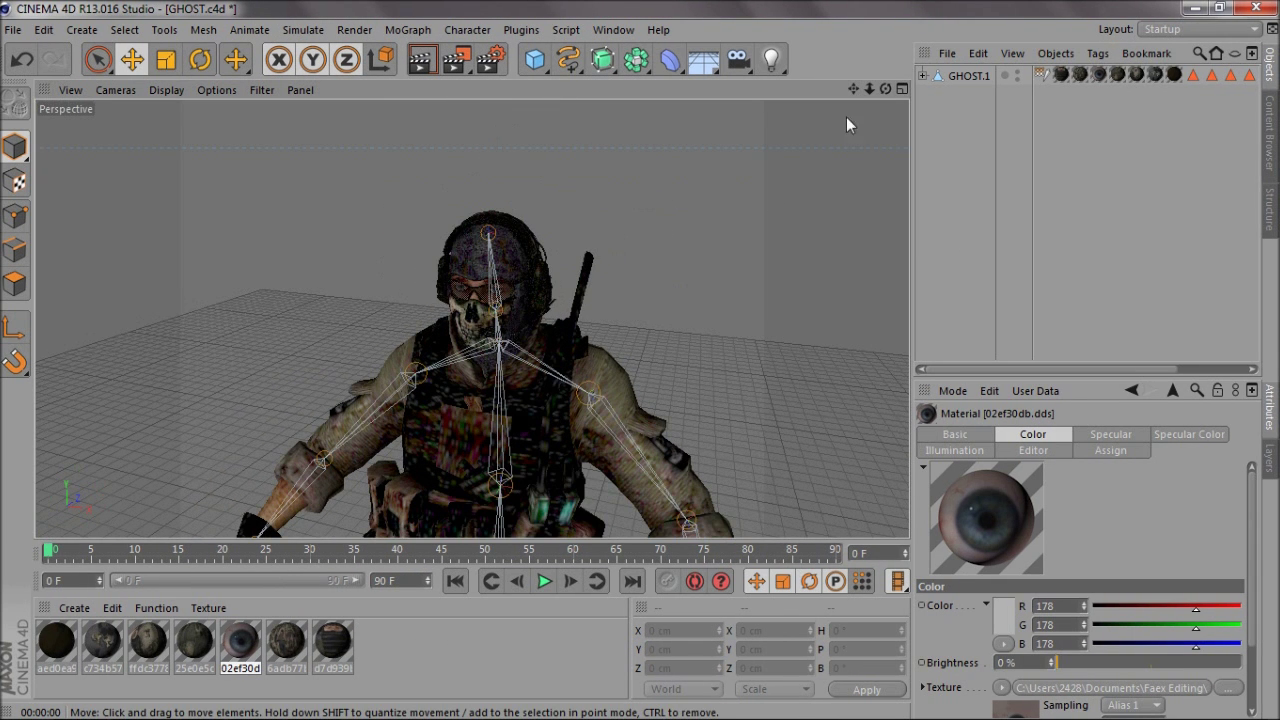
{"action": "left_click_drag", "start_coordinate": [853, 88], "coordinate": [849, 91]}
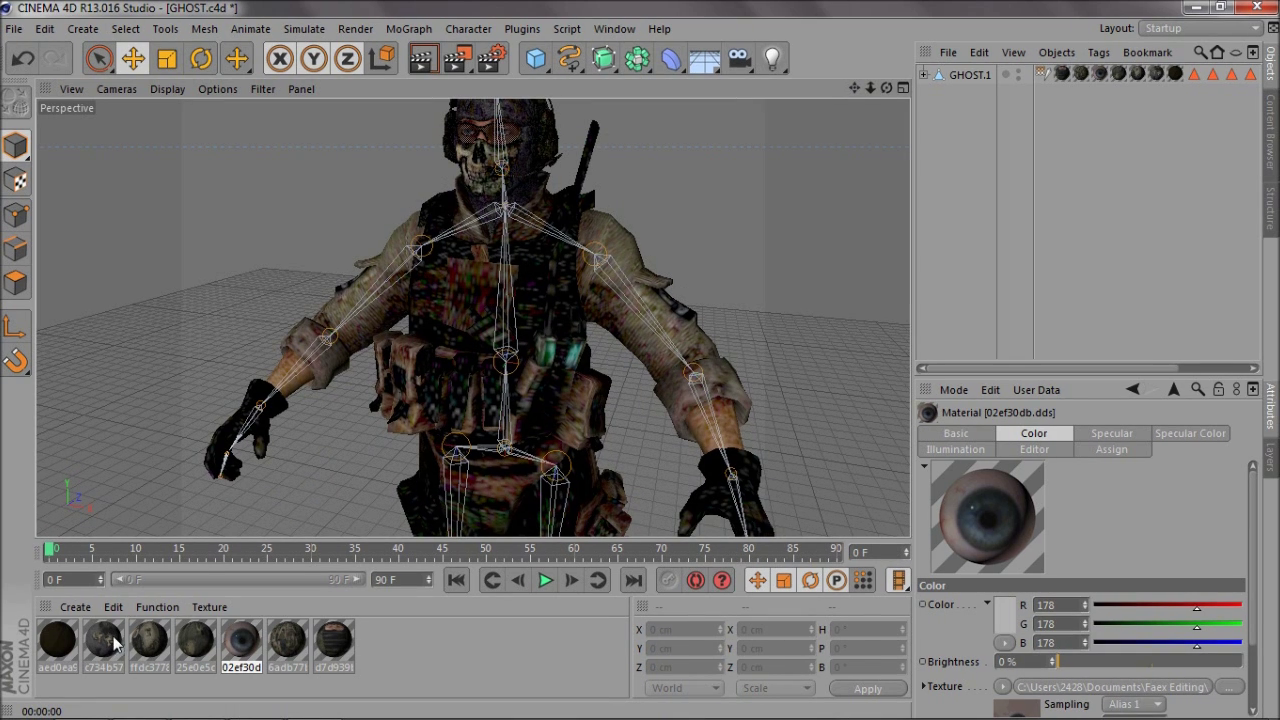
{"action": "left_click", "coordinate": [284, 648]}
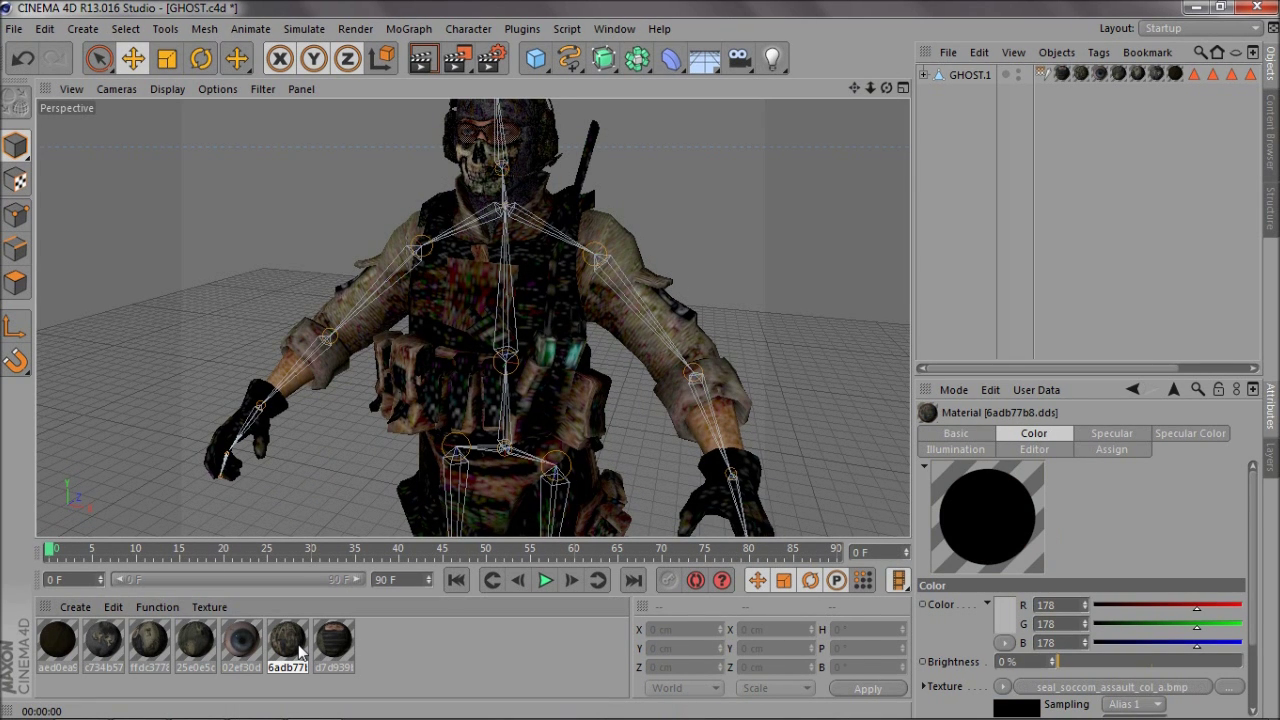
Step: Relink material 6adb77b8.dds to seal_soccom_assault_col_a without copying it into the project
{"action": "double_click", "coordinate": [300, 652]}
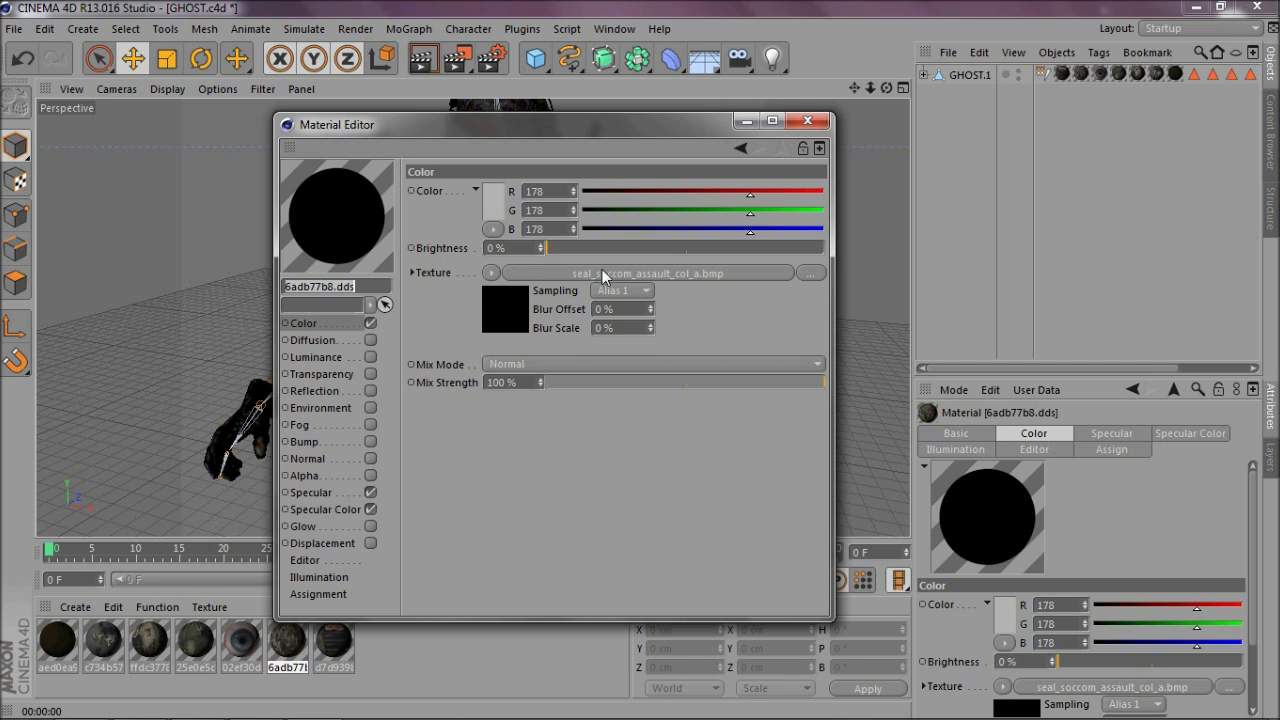
{"action": "left_click", "coordinate": [665, 273]}
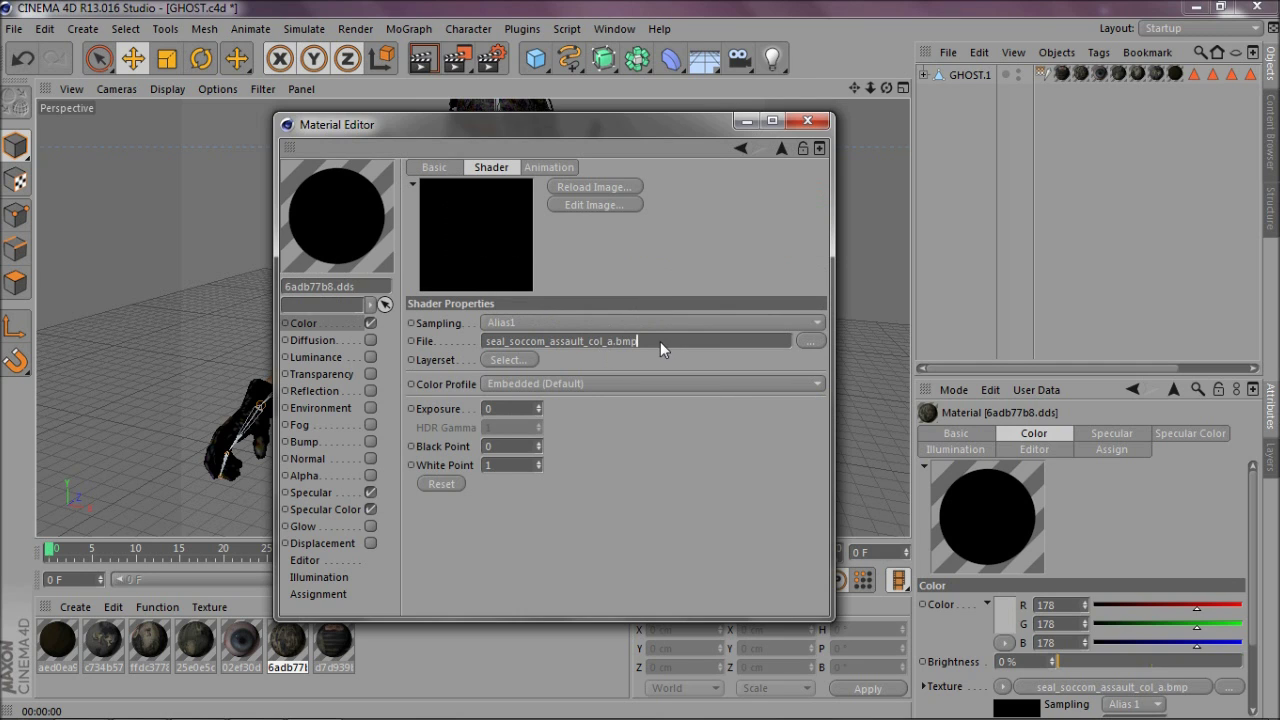
{"action": "left_click_drag", "start_coordinate": [660, 341], "coordinate": [490, 341]}
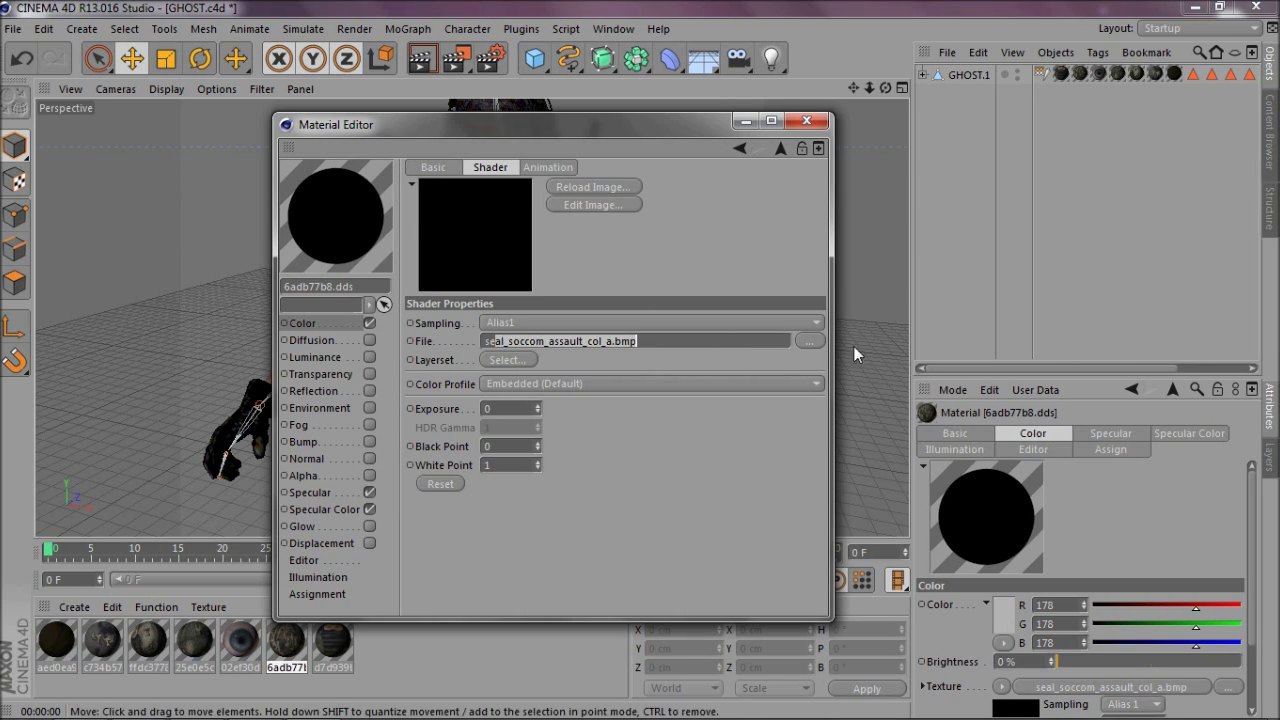
{"action": "left_click", "coordinate": [739, 346]}
{"action": "left_click_drag", "start_coordinate": [650, 344], "coordinate": [464, 344]}
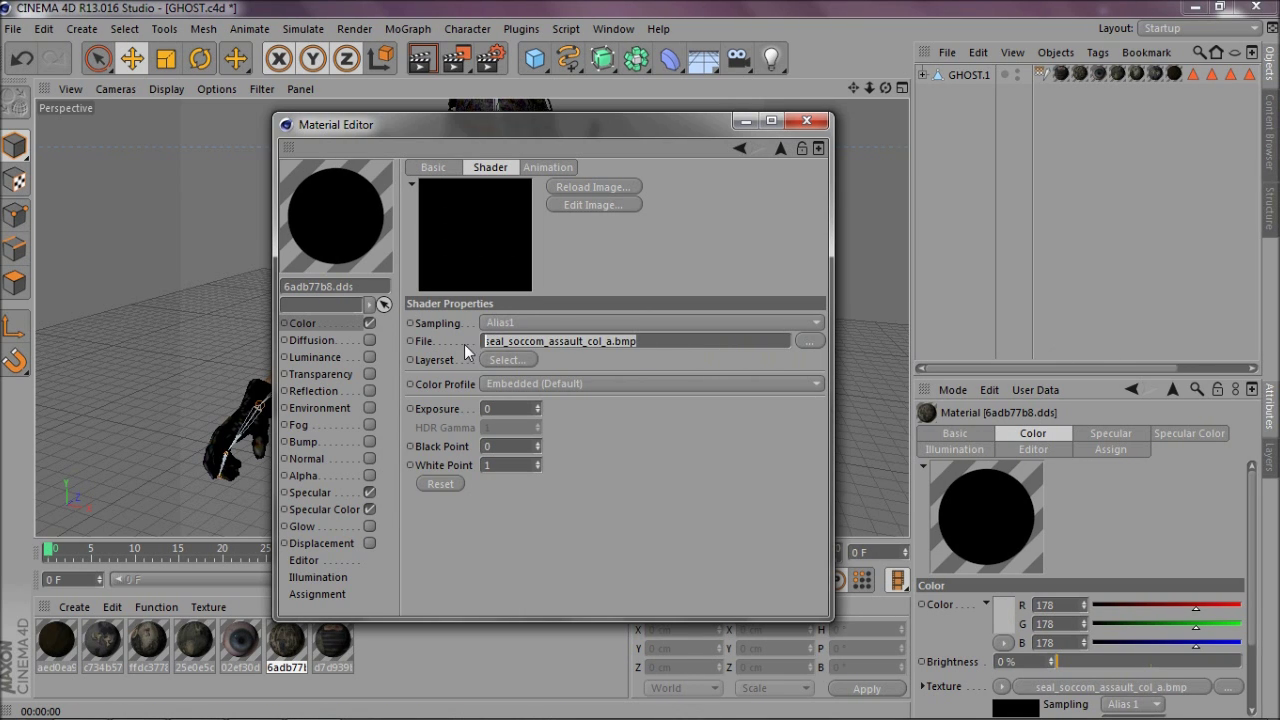
{"action": "left_click", "coordinate": [340, 323]}
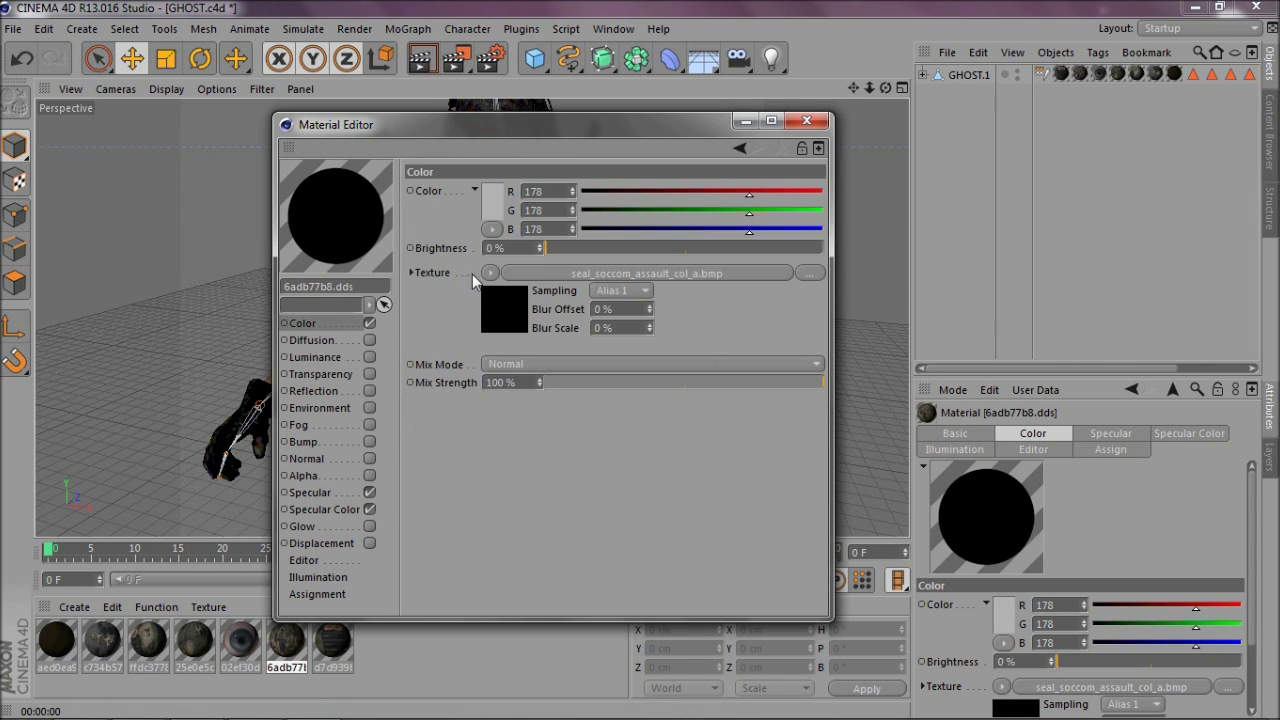
{"action": "left_click", "coordinate": [474, 273]}
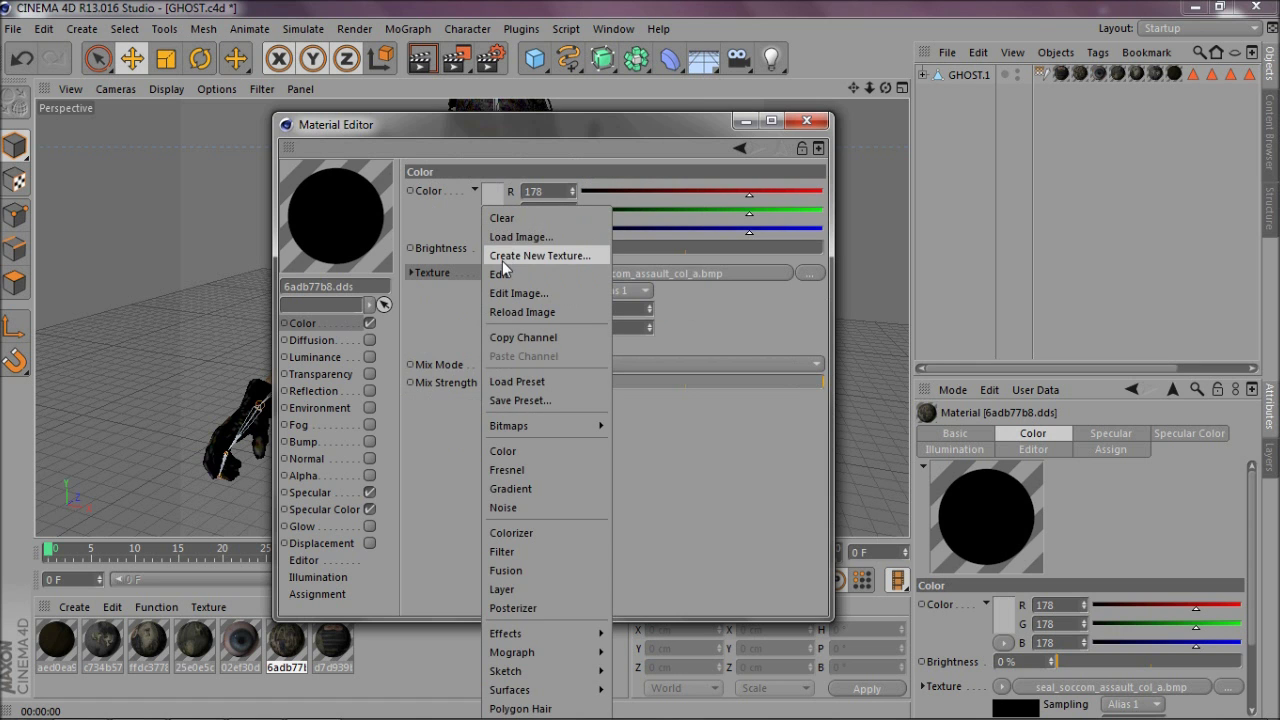
{"action": "left_click", "coordinate": [505, 237]}
{"action": "double_click", "coordinate": [923, 347]}
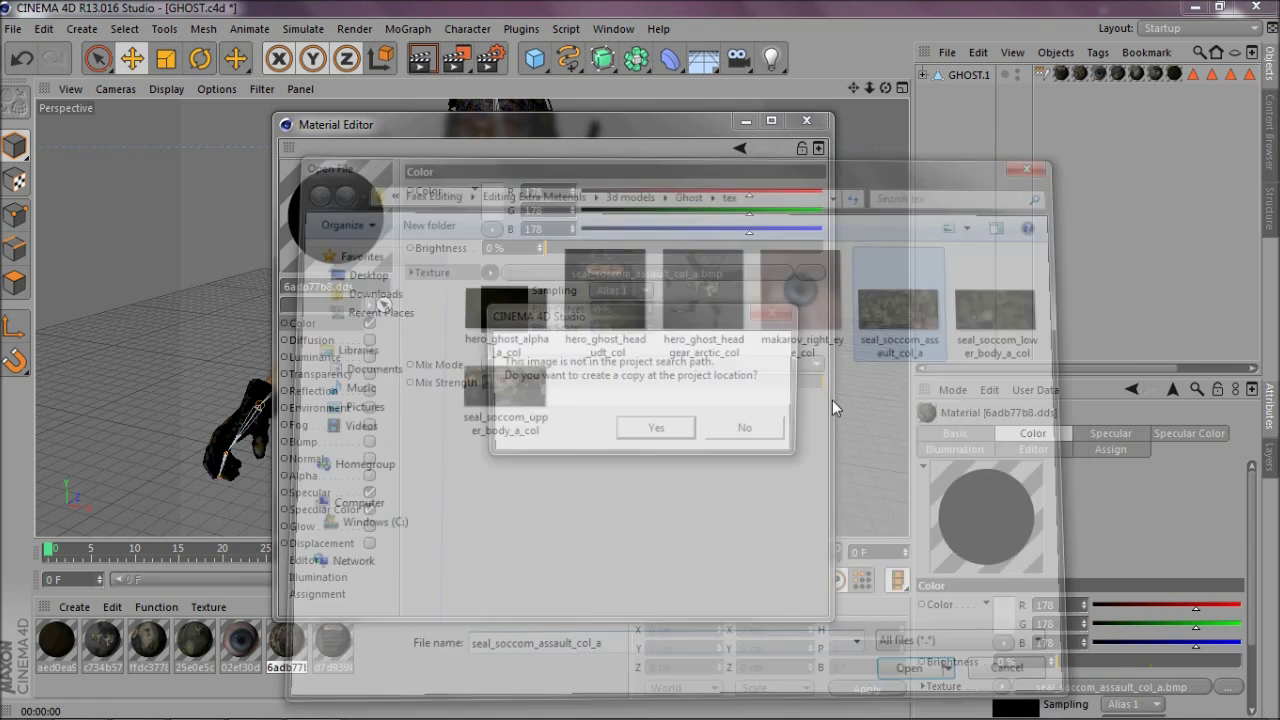
{"action": "left_click", "coordinate": [745, 430]}
Step: Relink 25e0e5c1 to seal_soccom_lower_body_a_col and ffdc3778 to seal_soccom_upper_body_a_col
{"action": "left_click", "coordinate": [196, 640]}
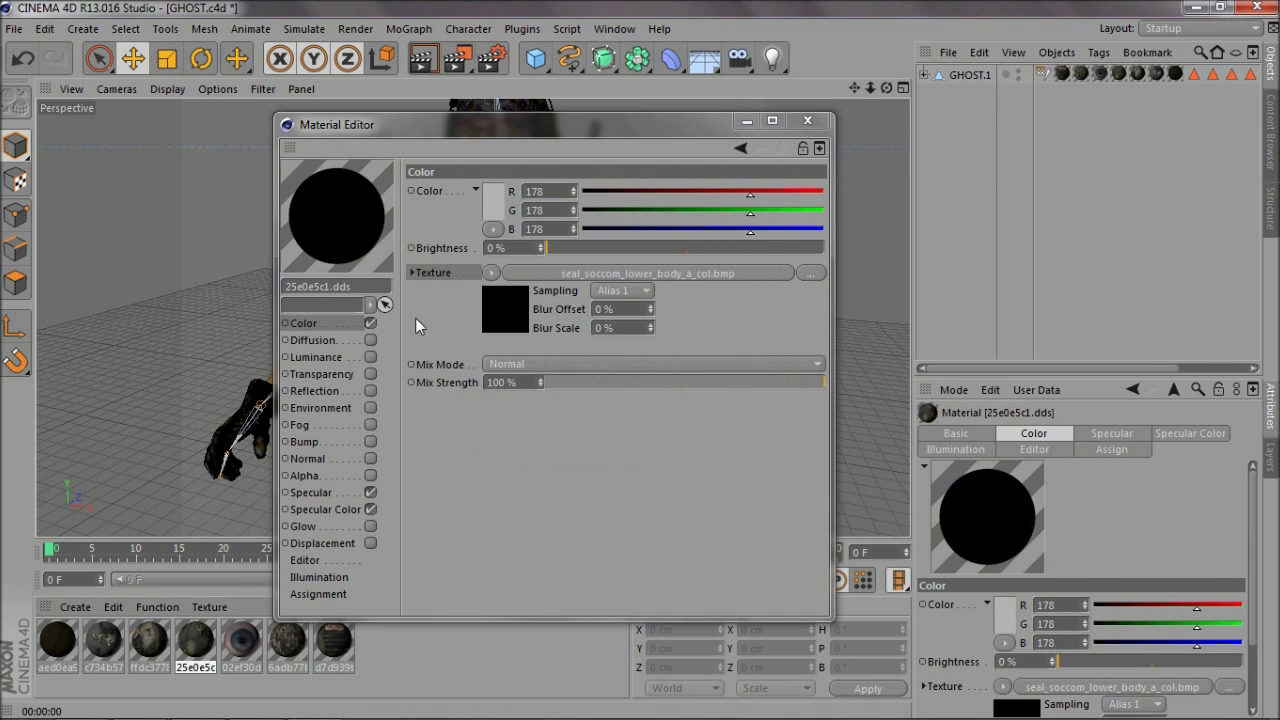
{"action": "left_click", "coordinate": [490, 273]}
{"action": "left_click", "coordinate": [510, 237]}
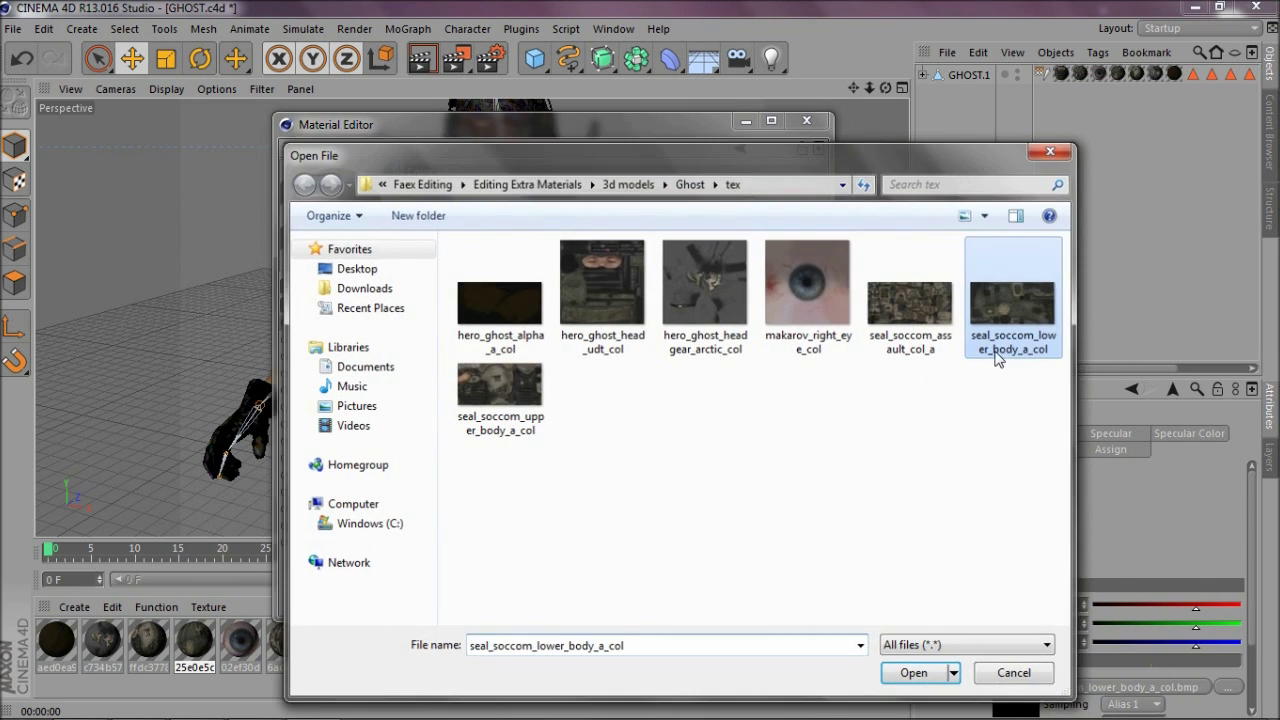
{"action": "double_click", "coordinate": [1009, 320]}
{"action": "left_click", "coordinate": [788, 427]}
{"action": "left_click", "coordinate": [158, 650]}
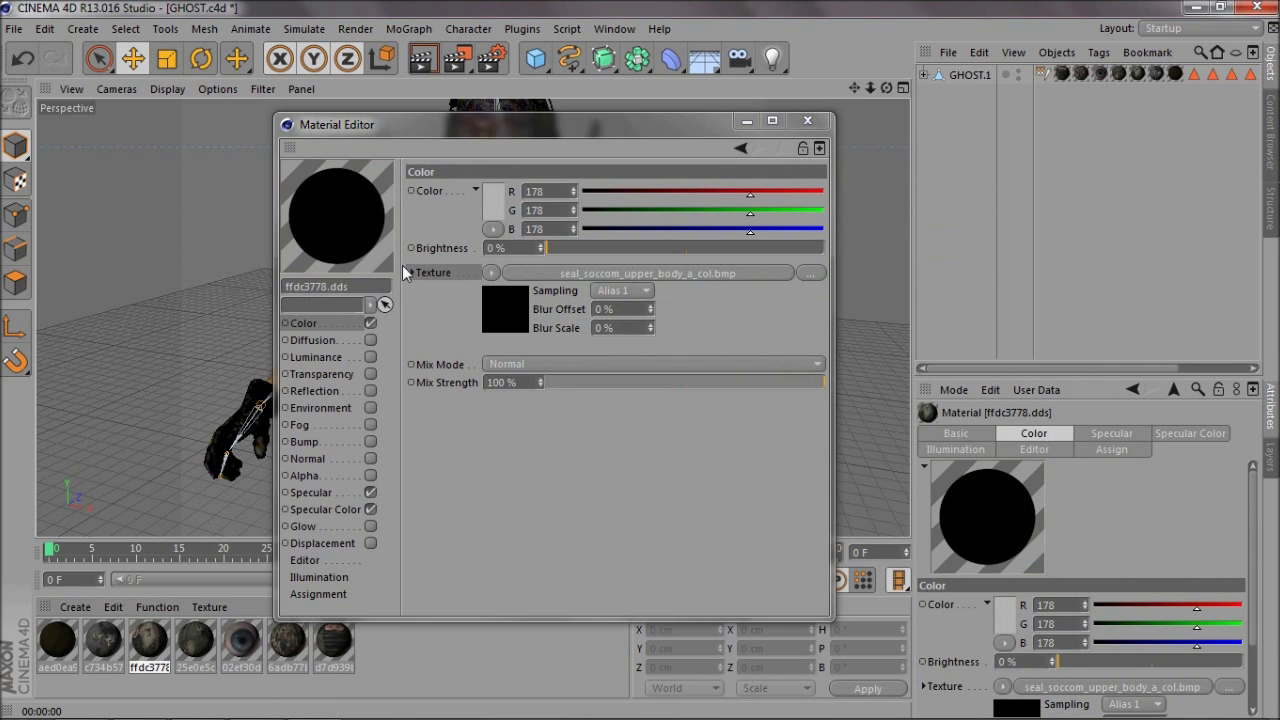
{"action": "left_click", "coordinate": [490, 273]}
{"action": "left_click", "coordinate": [513, 239]}
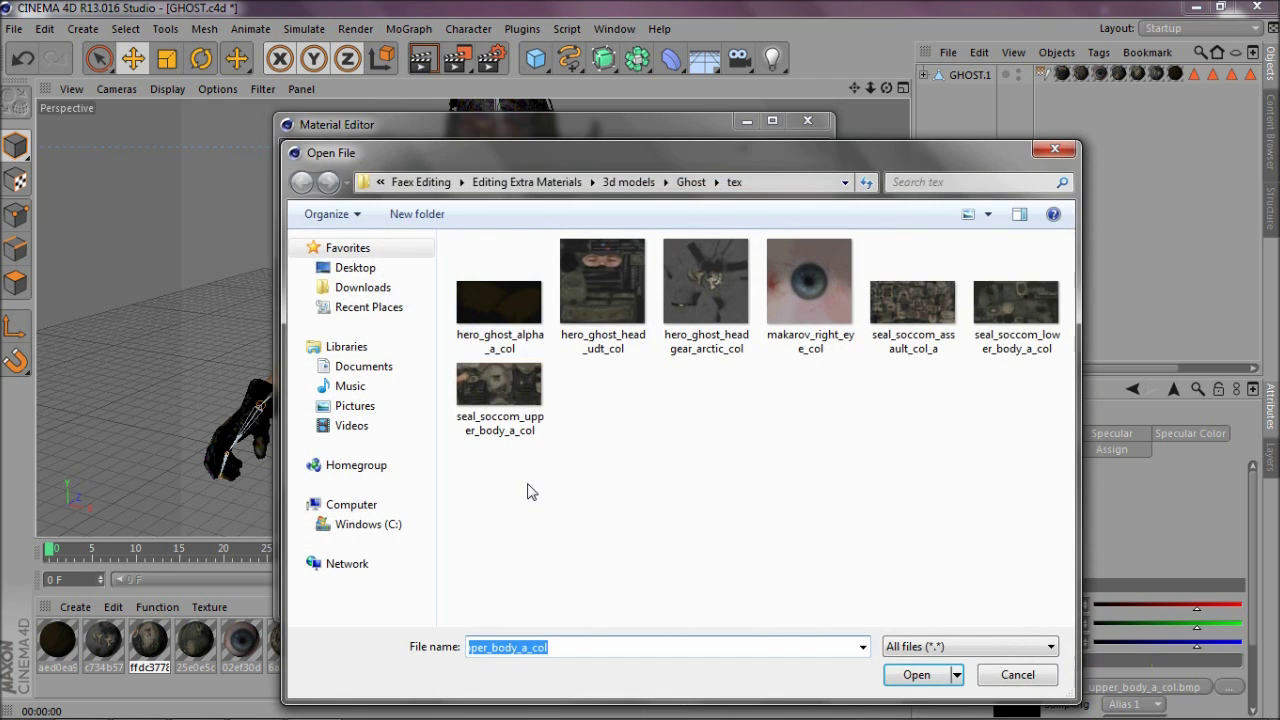
{"action": "double_click", "coordinate": [500, 400]}
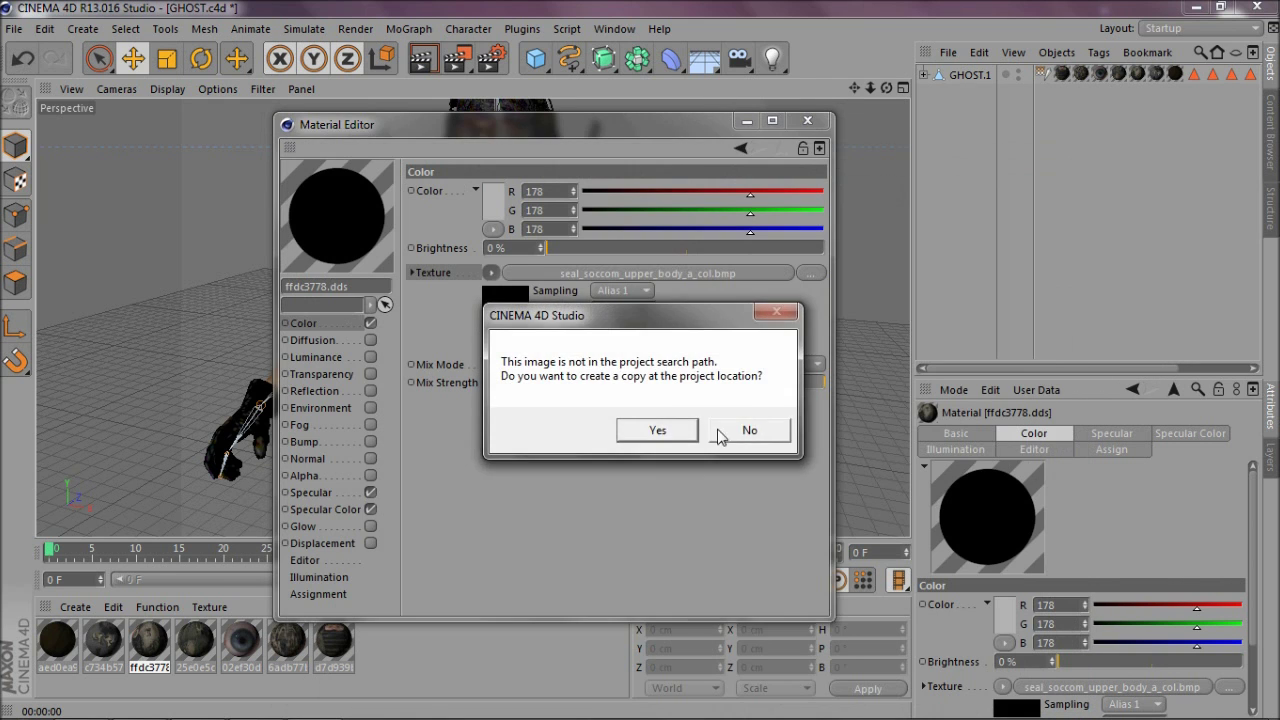
{"action": "left_click", "coordinate": [743, 429]}
Step: Relink c734b570 to hero_ghost_headgear_arctic_col and pick hero_ghost_alpha_a_col for aed0ea98
{"action": "left_click", "coordinate": [100, 640]}
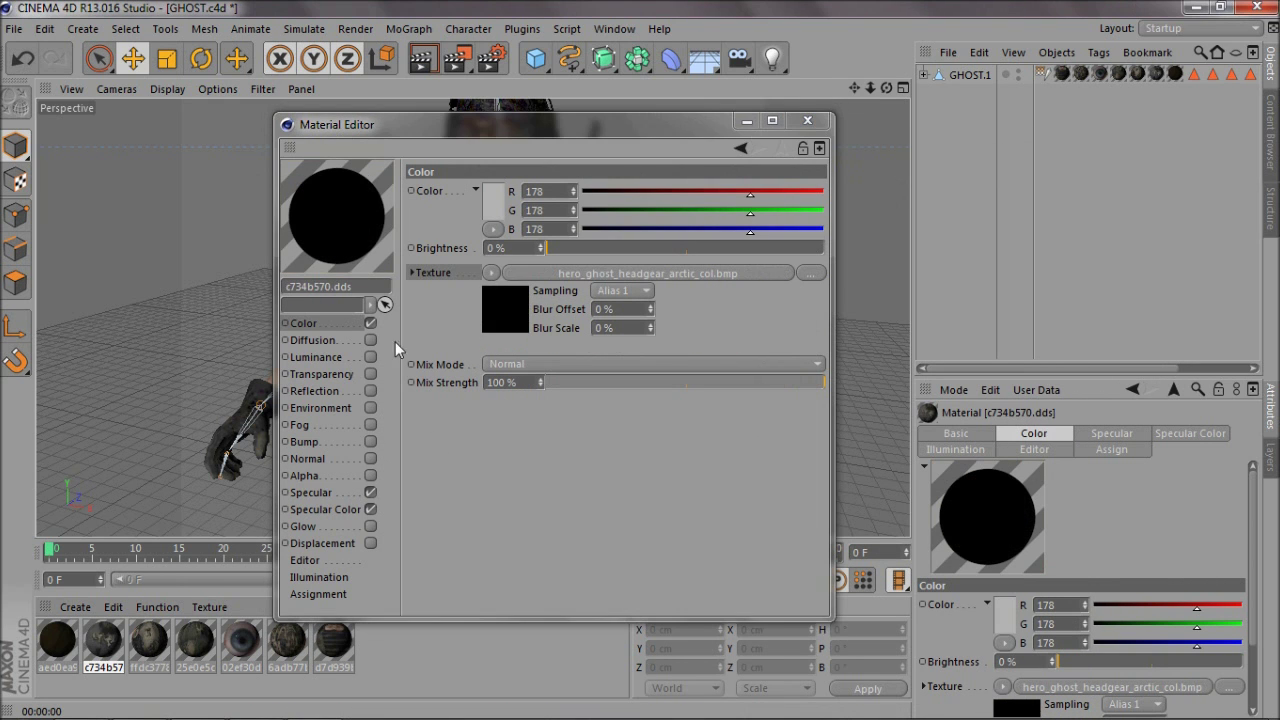
{"action": "left_click", "coordinate": [490, 273]}
{"action": "left_click", "coordinate": [508, 268]}
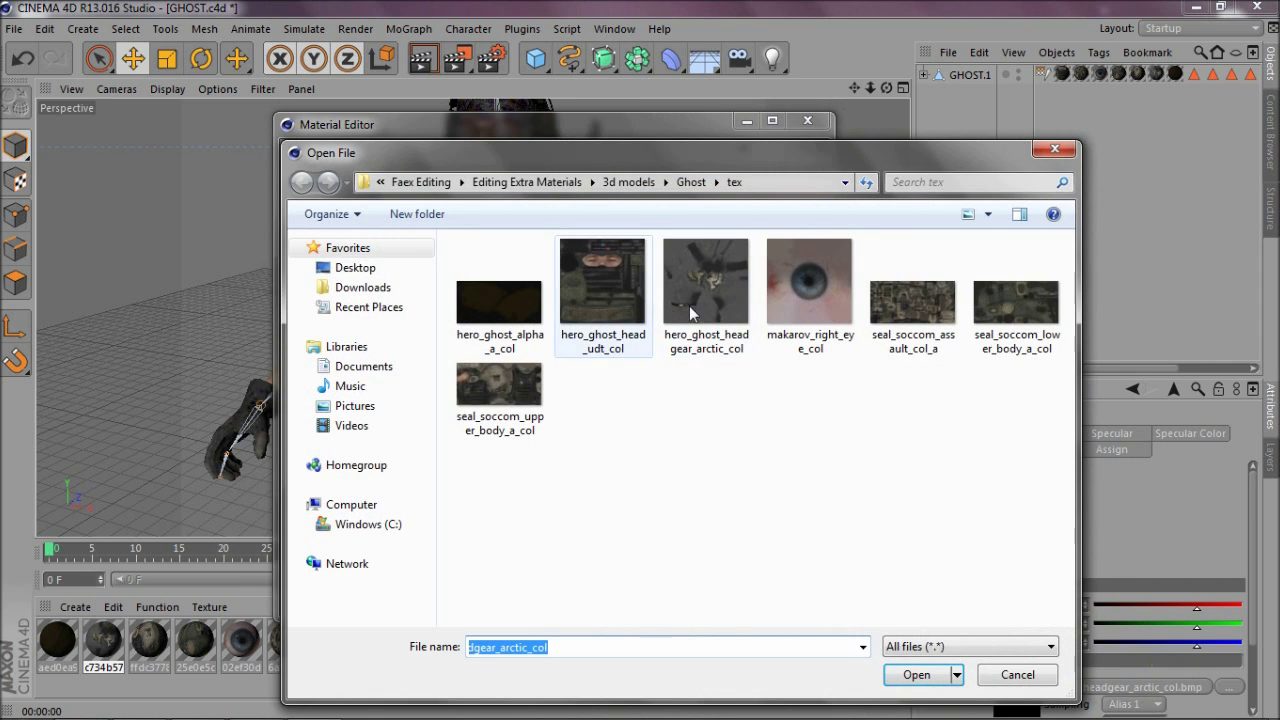
{"action": "double_click", "coordinate": [718, 305]}
{"action": "left_click", "coordinate": [749, 430]}
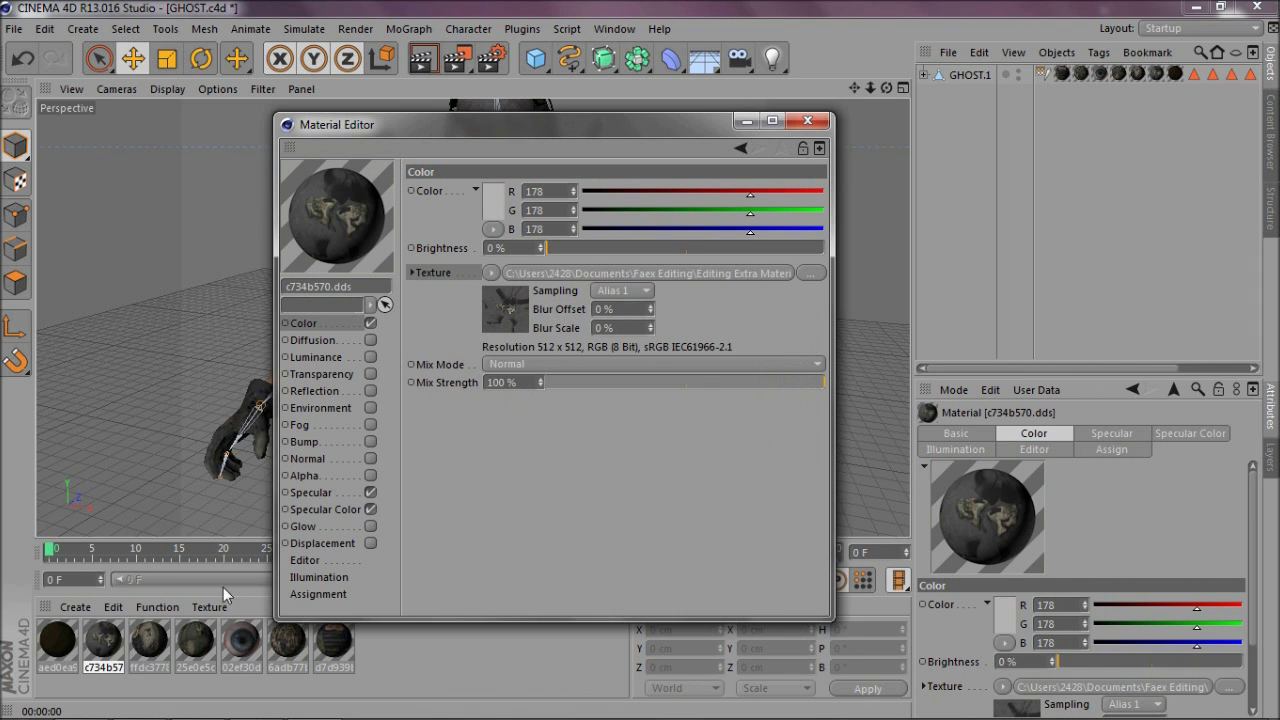
{"action": "left_click", "coordinate": [58, 640]}
{"action": "left_click", "coordinate": [490, 273]}
{"action": "left_click", "coordinate": [520, 237]}
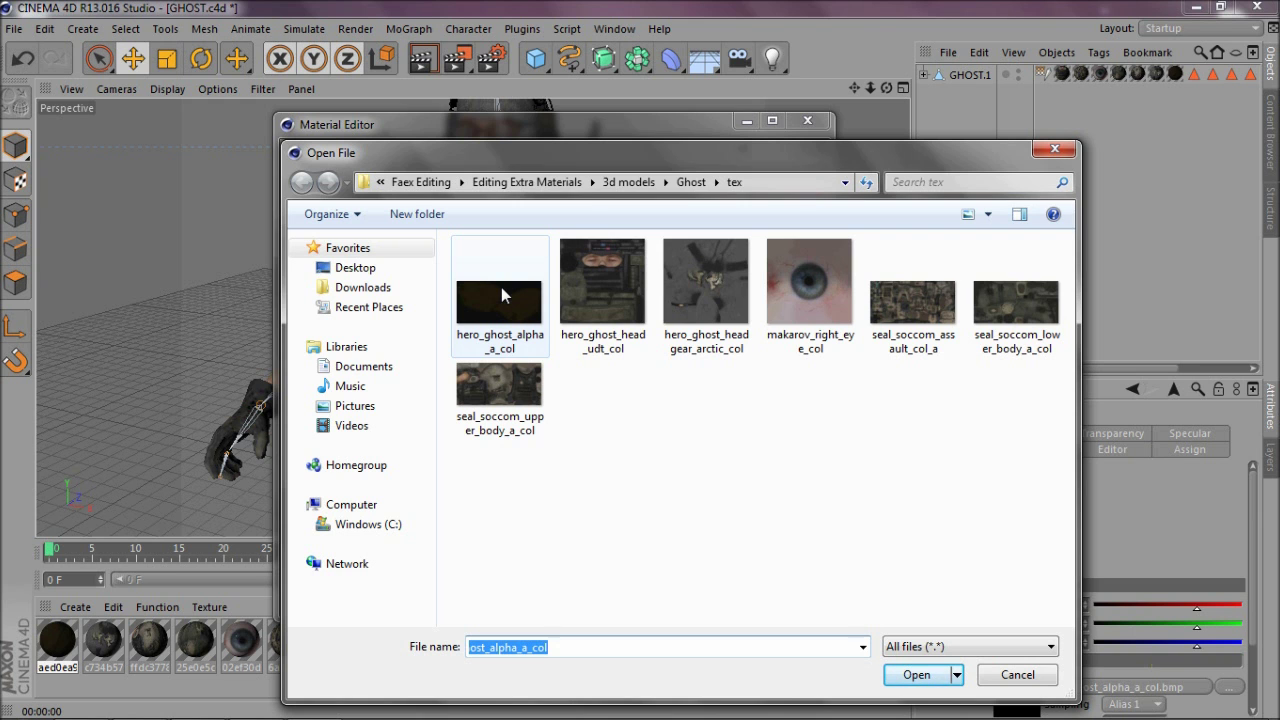
{"action": "double_click", "coordinate": [503, 301]}
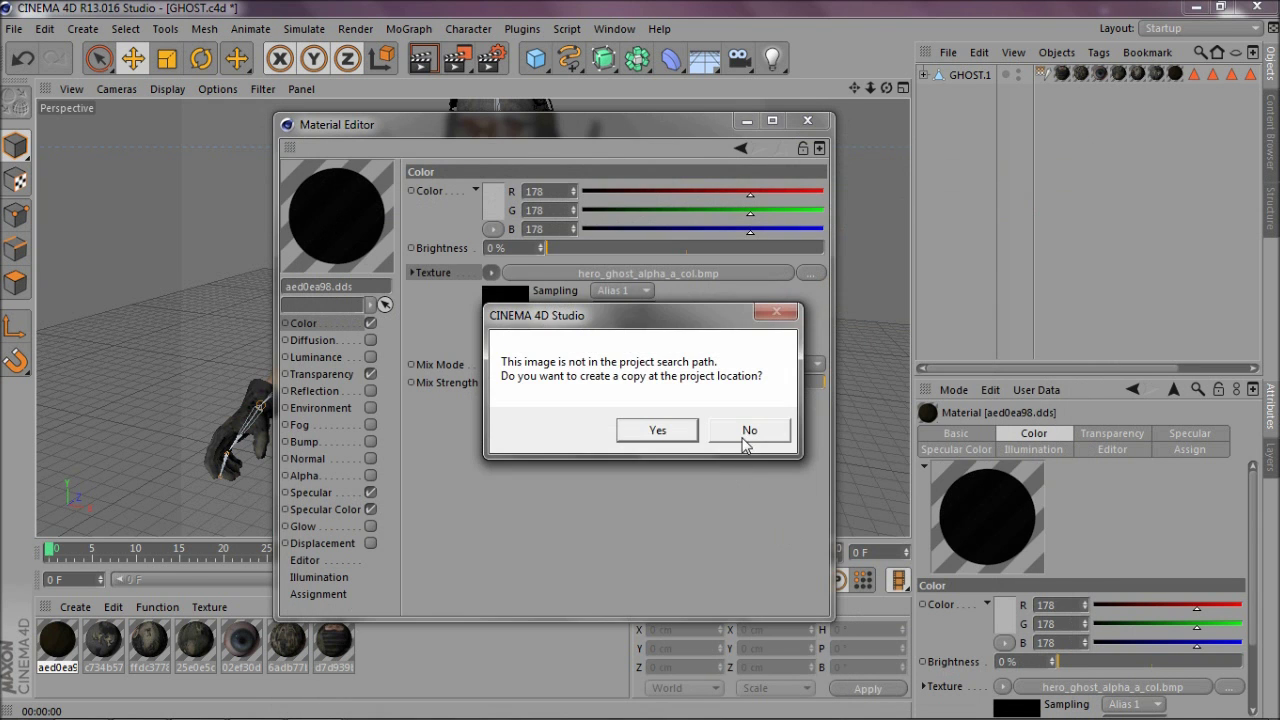
Step: Finish relinking aed0ea98, test-render to reveal hero_ghost_head_udt_col.bmp missing, then reopen aed0ea98
{"action": "left_click", "coordinate": [749, 430]}
{"action": "left_click", "coordinate": [808, 121]}
{"action": "scroll", "coordinate": [789, 205], "scroll_direction": "down", "scroll_amount": 5}
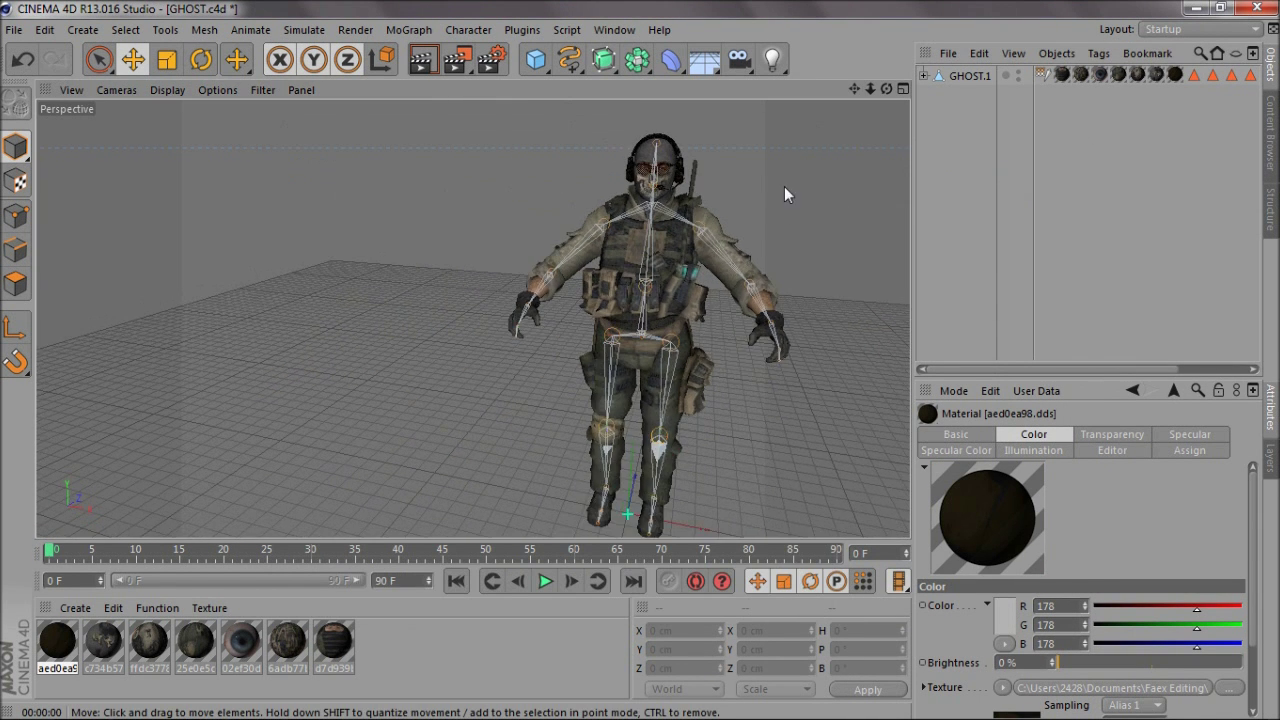
{"action": "left_click_drag", "start_coordinate": [849, 83], "coordinate": [754, 86]}
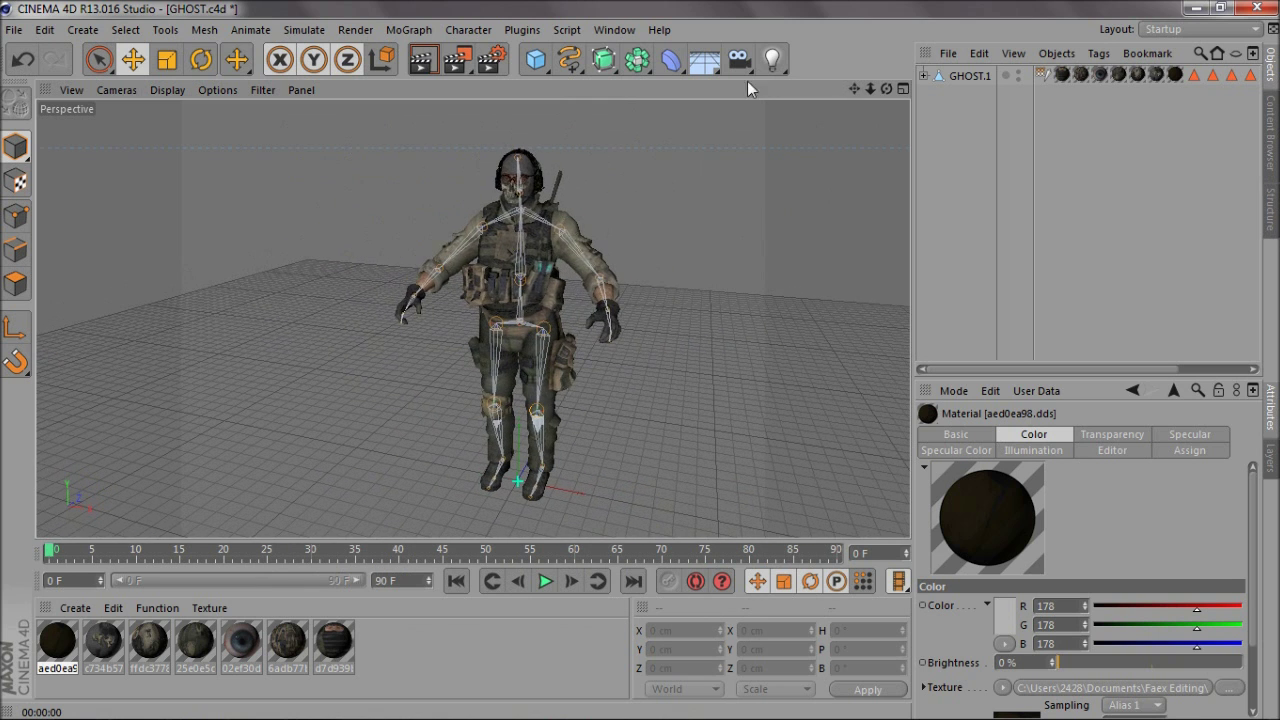
{"action": "left_click", "coordinate": [437, 63]}
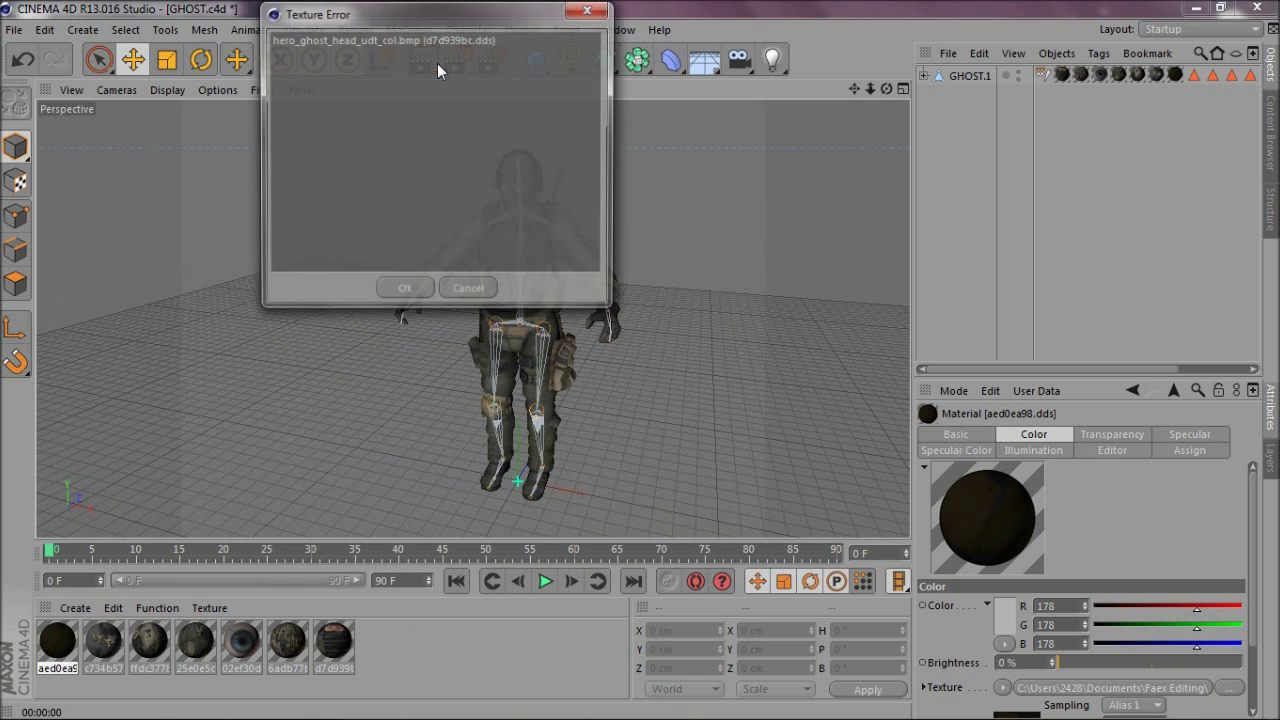
{"action": "left_click", "coordinate": [589, 12]}
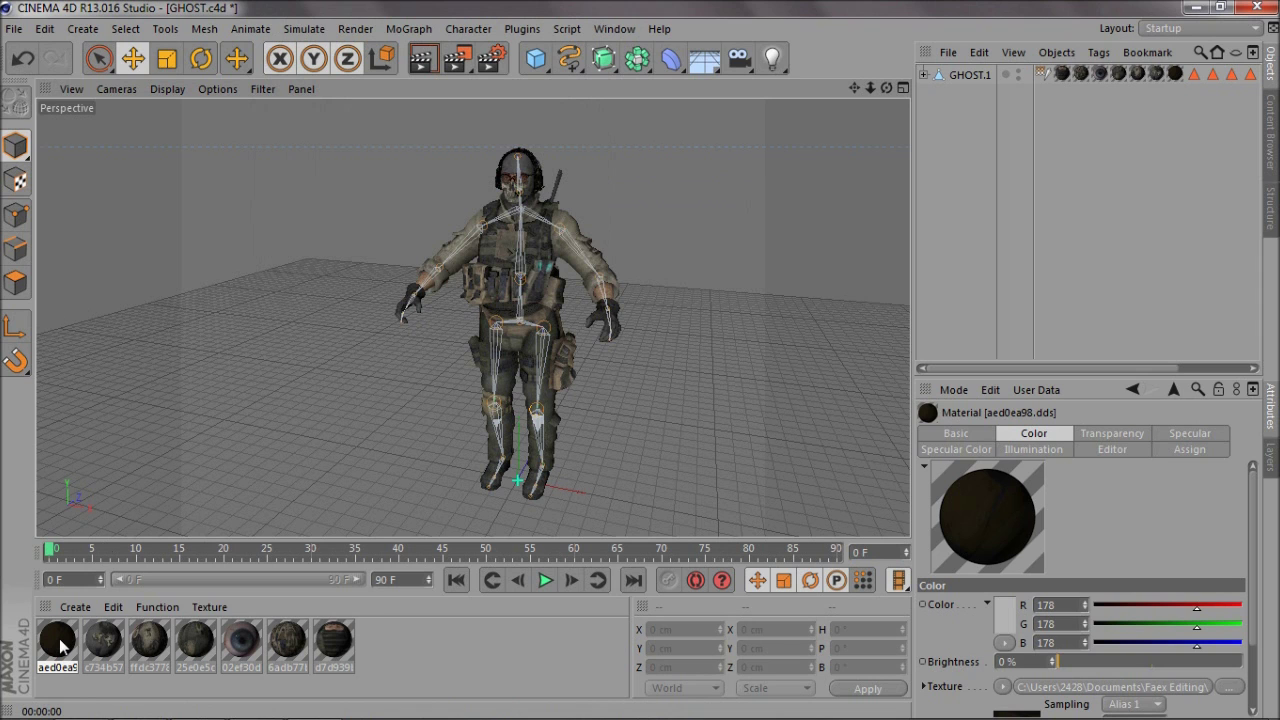
{"action": "double_click", "coordinate": [58, 640]}
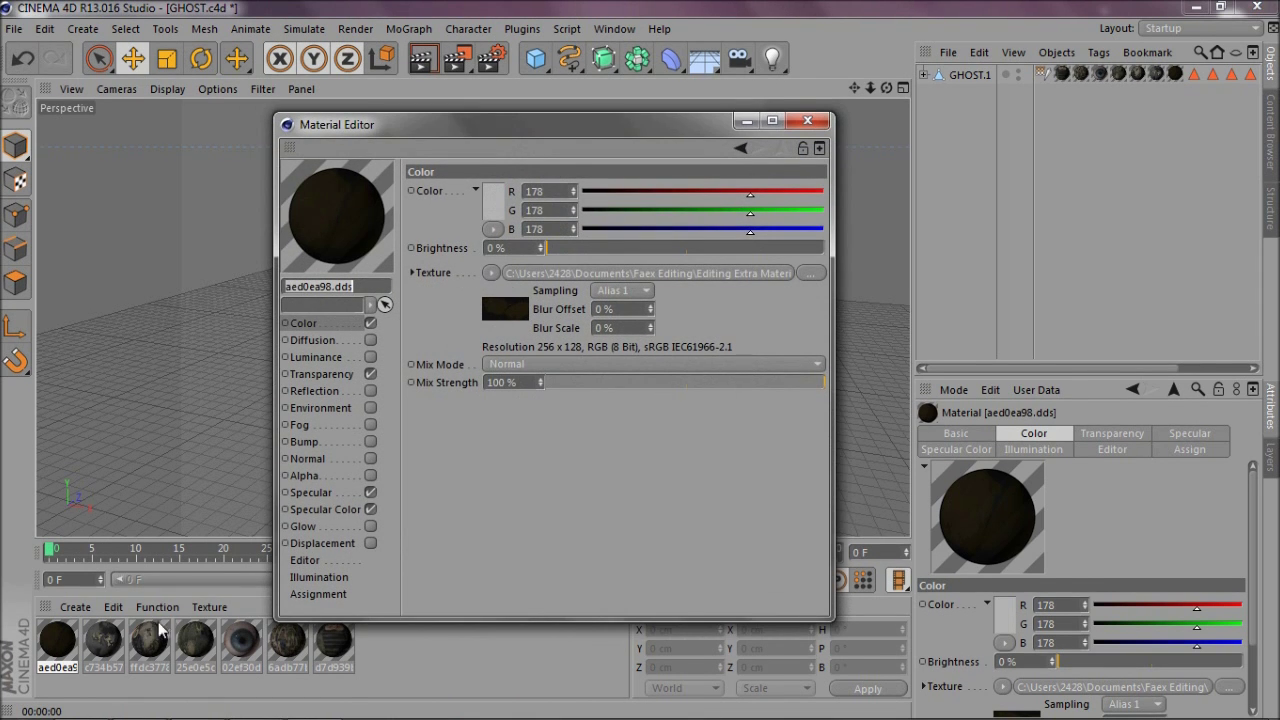
Step: Check each material's texture to find d7d939bc.dds still missing its image
{"action": "left_click", "coordinate": [103, 640]}
{"action": "left_click", "coordinate": [149, 640]}
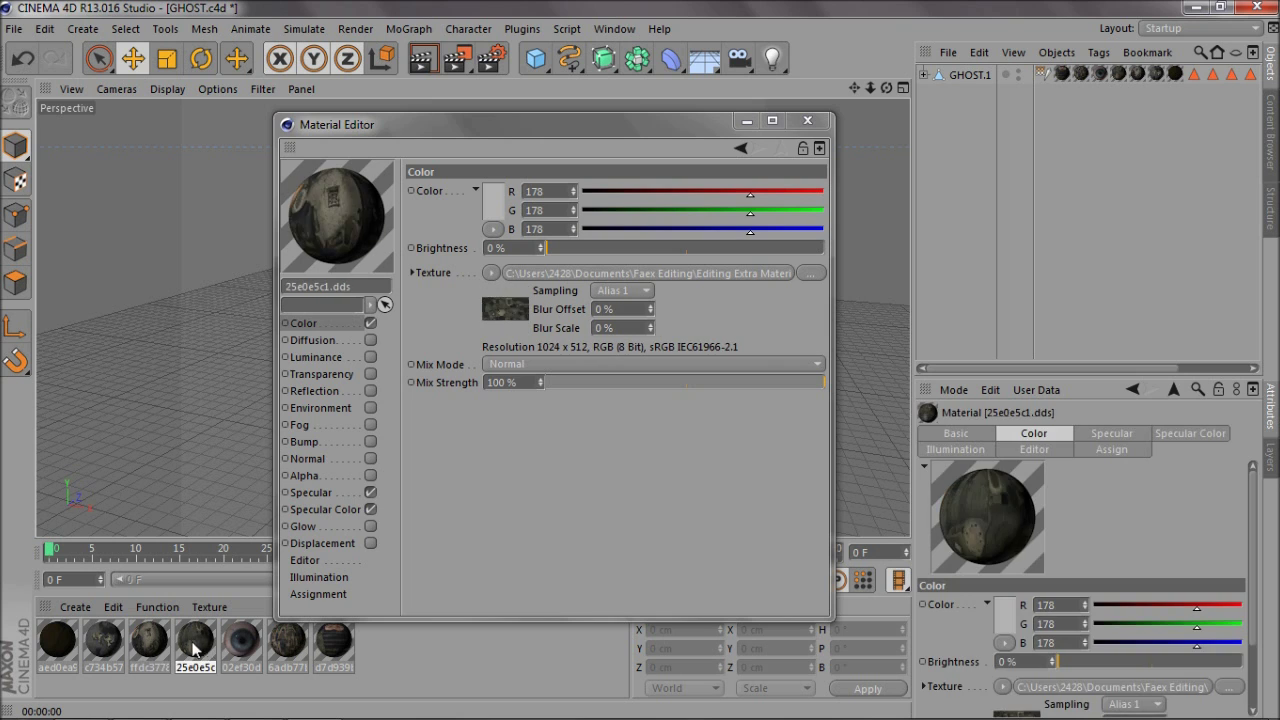
{"action": "left_click", "coordinate": [195, 640]}
{"action": "left_click", "coordinate": [241, 640]}
{"action": "left_click", "coordinate": [287, 640]}
{"action": "left_click", "coordinate": [331, 643]}
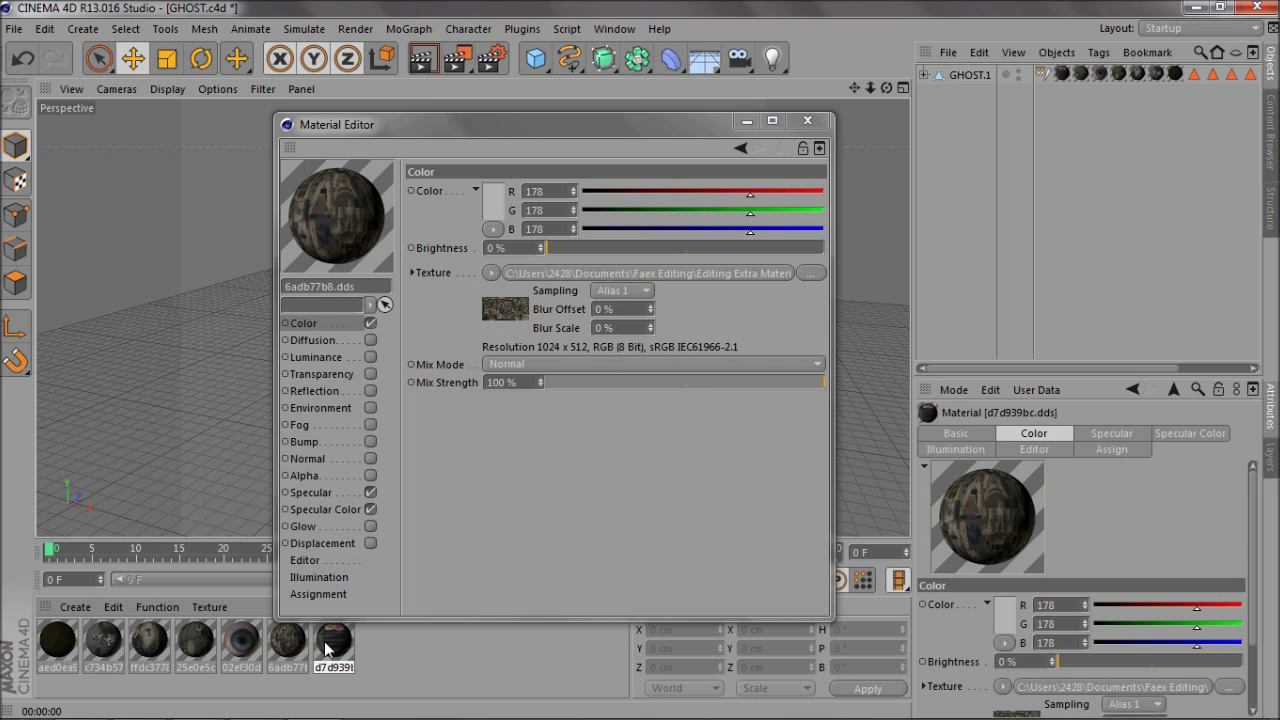
Step: Load hero_ghost_head_udt_col as d7d939bc.dds's colour texture
{"action": "left_click", "coordinate": [491, 272]}
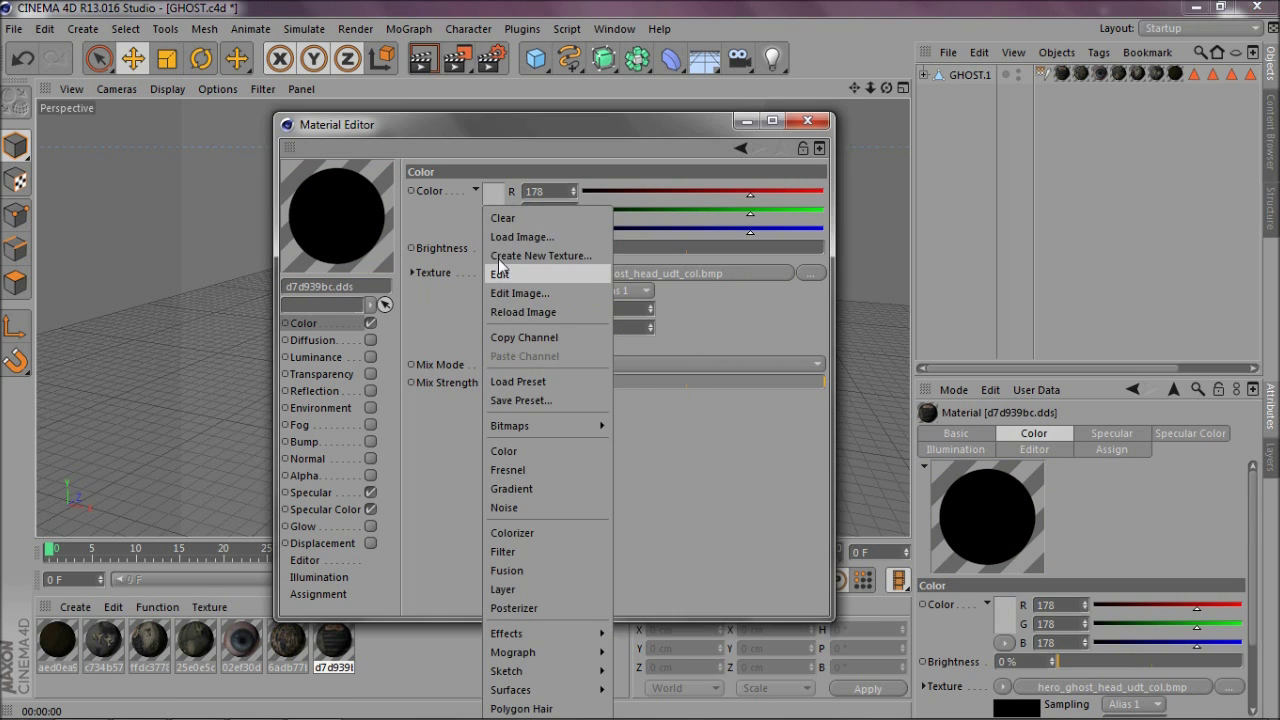
{"action": "left_click", "coordinate": [520, 235]}
{"action": "left_click", "coordinate": [499, 300]}
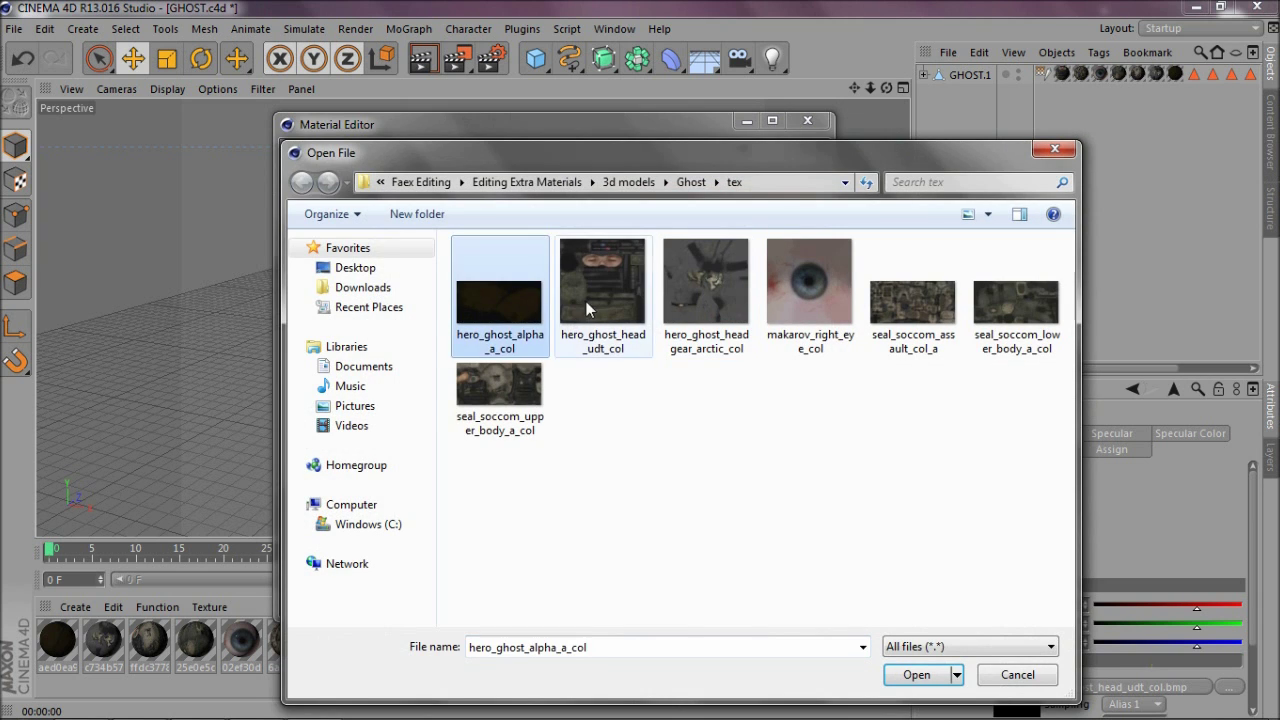
{"action": "double_click", "coordinate": [605, 300]}
Step: Decline copying, close the Material Editor, render to confirm full texturing, then clear the render
{"action": "left_click", "coordinate": [735, 431]}
{"action": "left_click", "coordinate": [808, 123]}
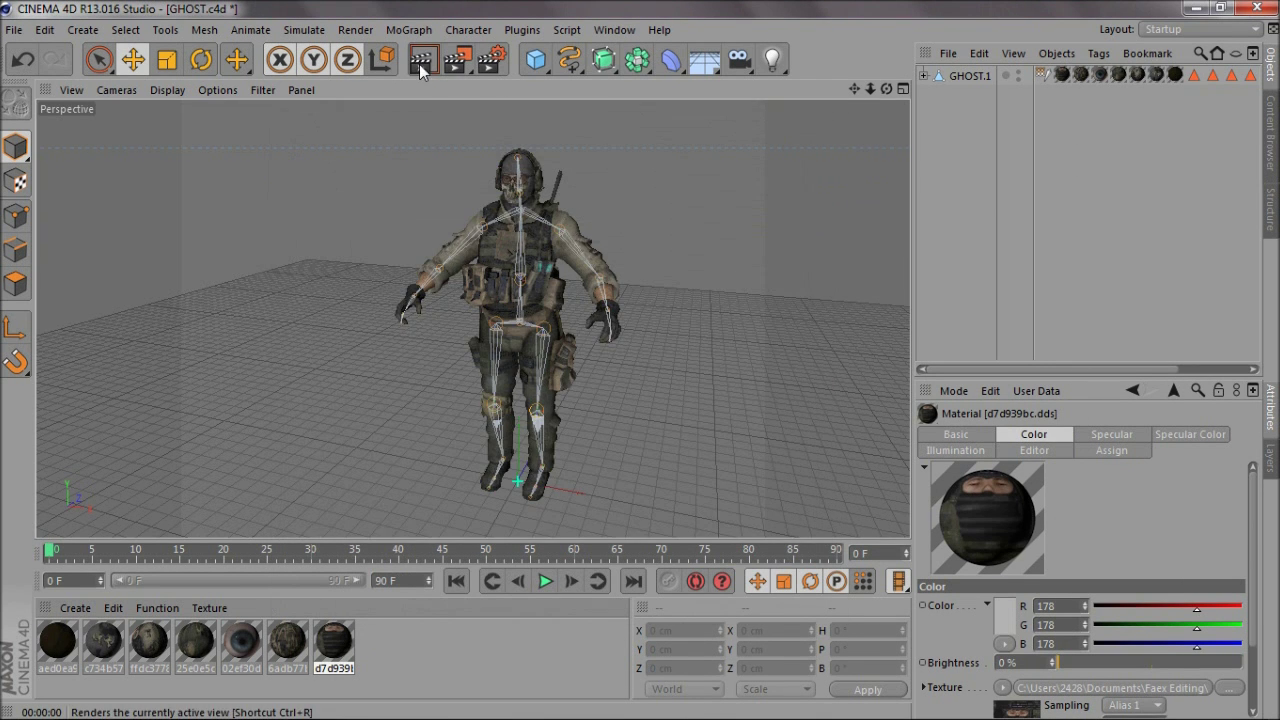
{"action": "left_click", "coordinate": [422, 60]}
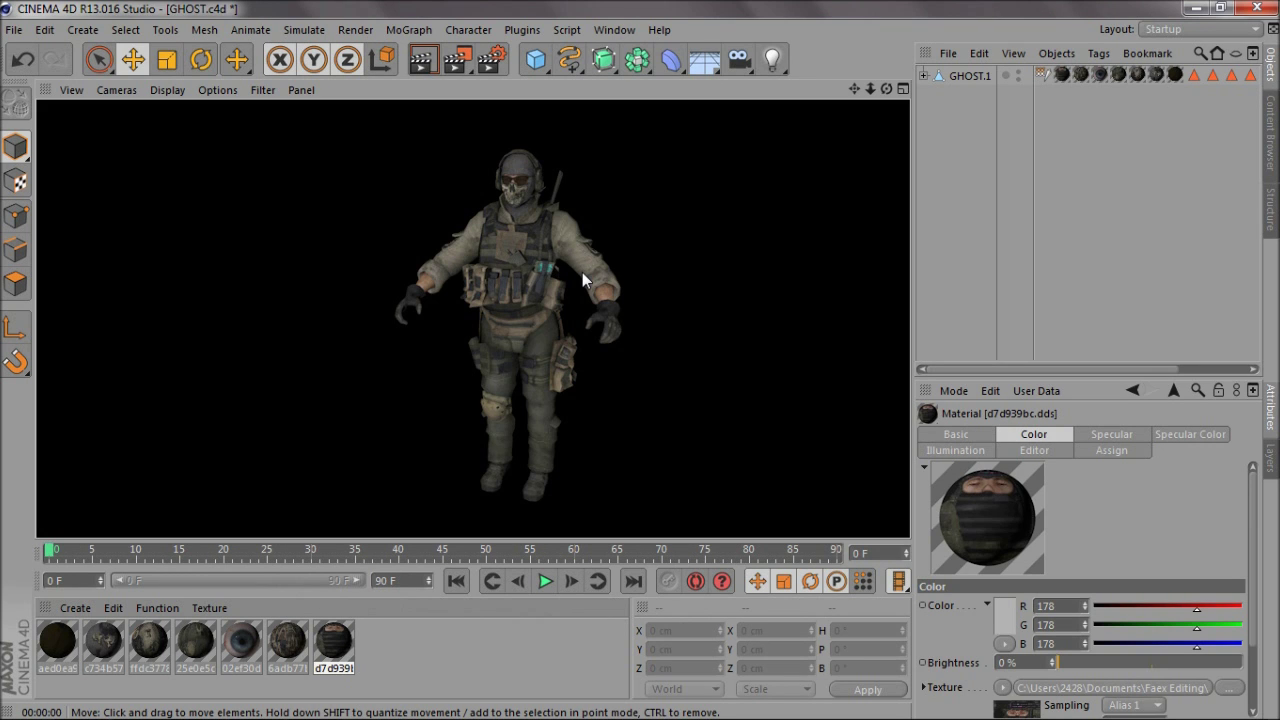
{"action": "left_click", "coordinate": [960, 124]}
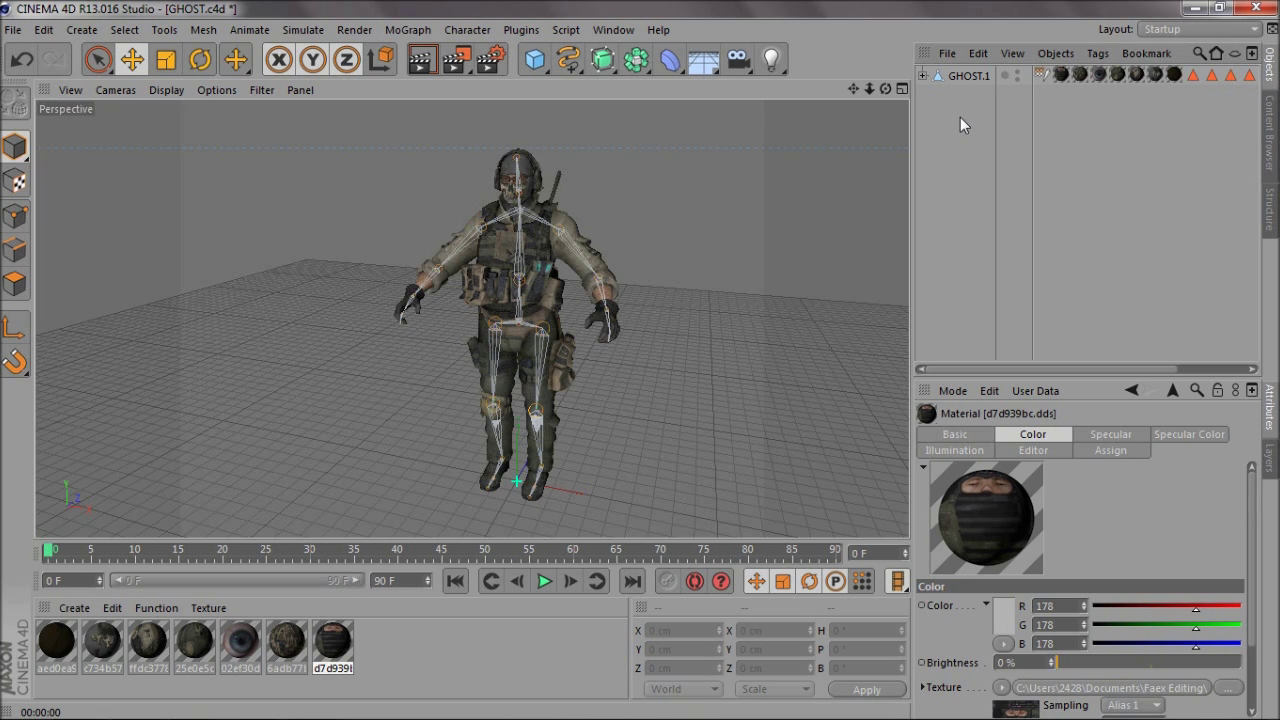